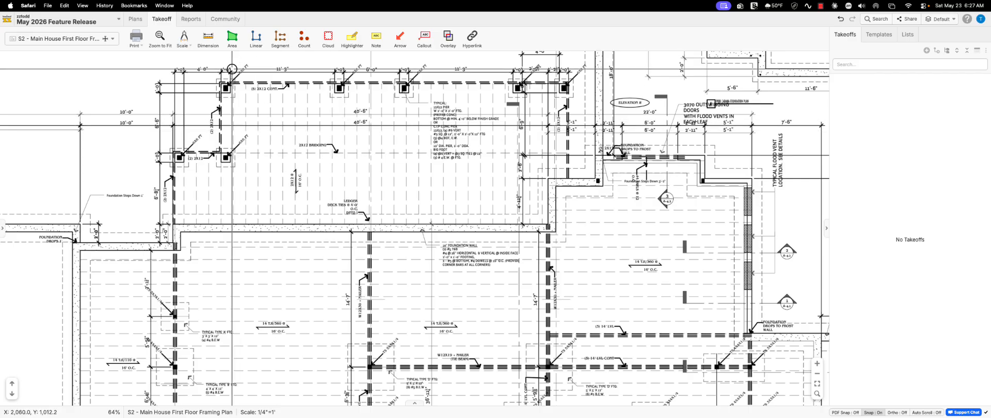
# Start a flat area takeoff in SF and box the lower part of the deck down to the foundation wall, about 320 SF
pyautogui.click(230, 39)
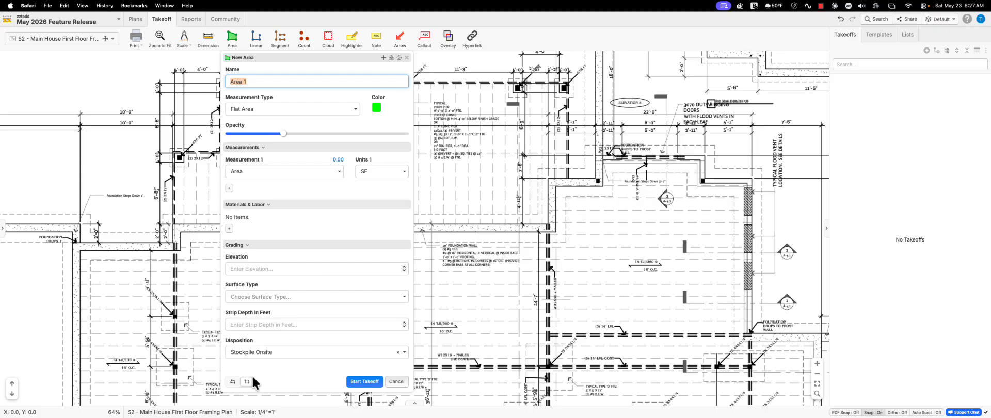
pyautogui.click(359, 382)
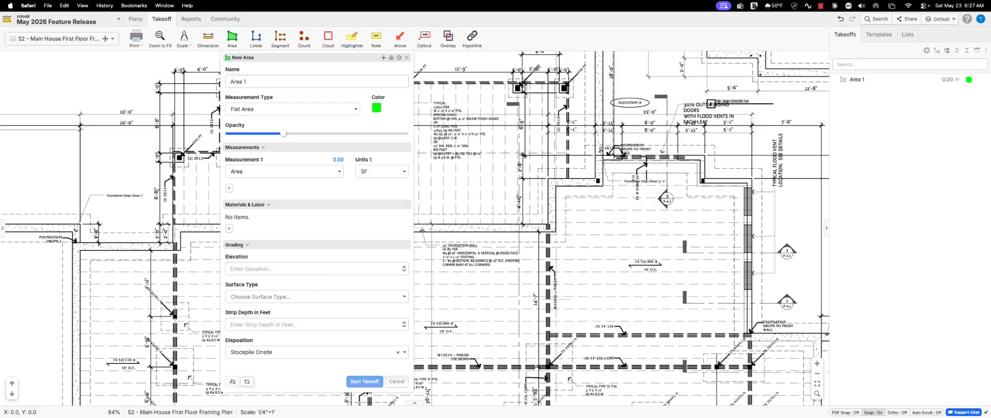
pyautogui.scroll(-2, 354, 155)
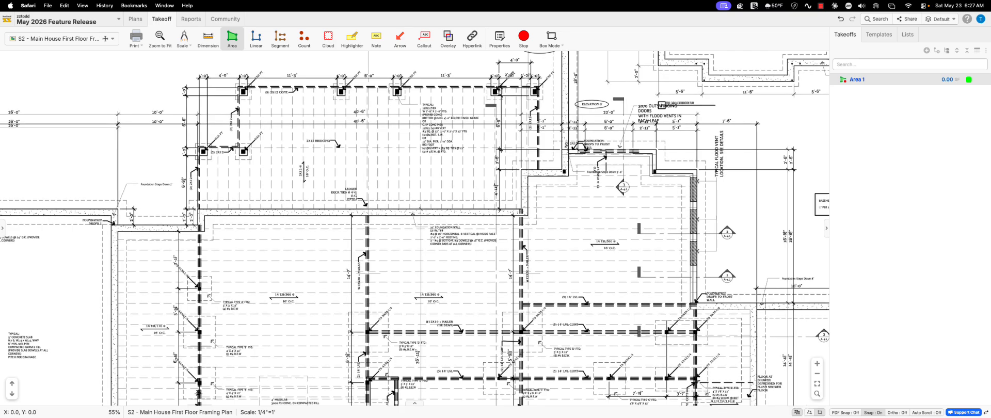
pyautogui.scroll(5, 207, 149)
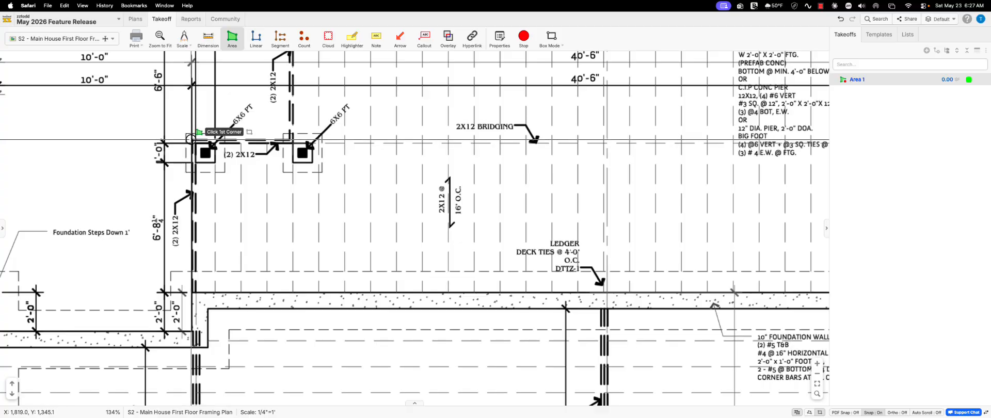
pyautogui.click(190, 139)
pyautogui.scroll(-5, 190, 139)
pyautogui.scroll(3, 541, 209)
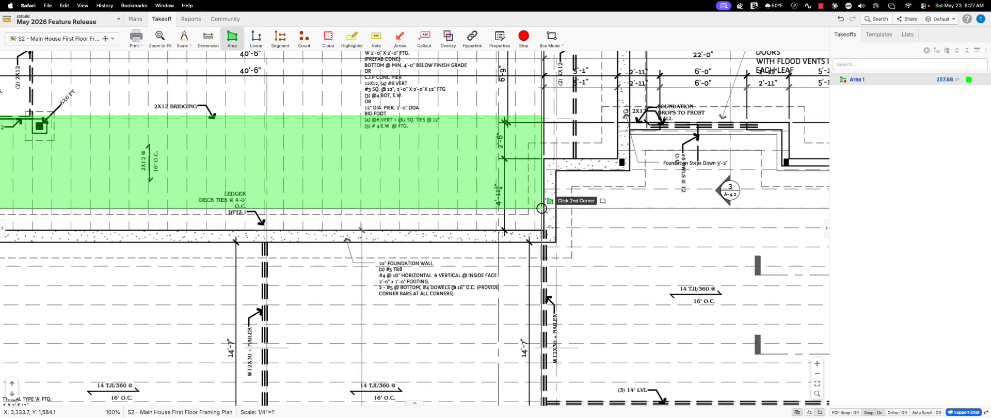
pyautogui.click(543, 230)
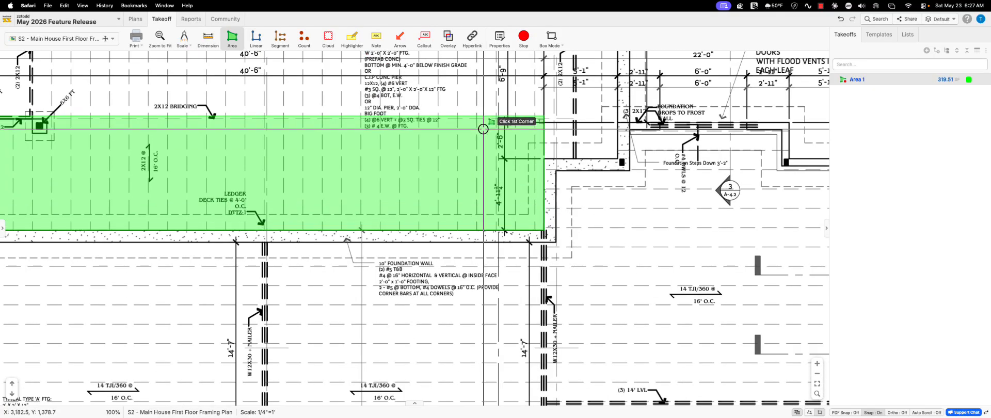
# Extend the area with a second box over the upper deck, between its lower-right and upper-left corners, and stop the takeoff
pyautogui.scroll(-1, 483, 129)
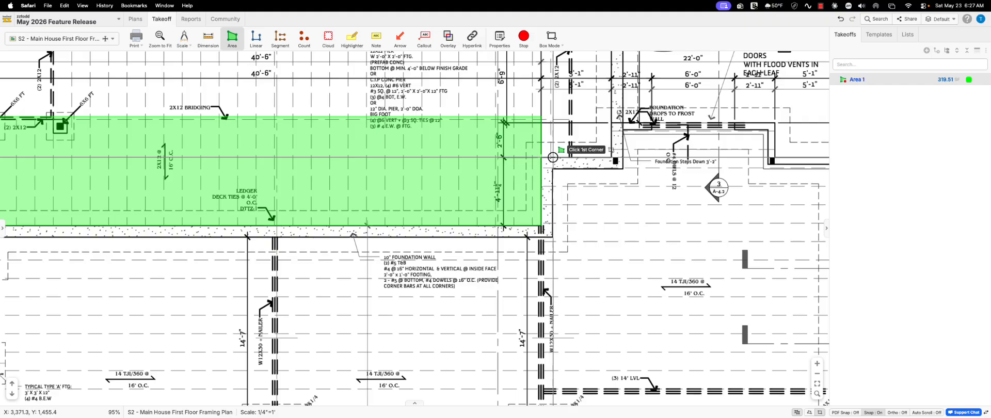
pyautogui.scroll(-3, 552, 157)
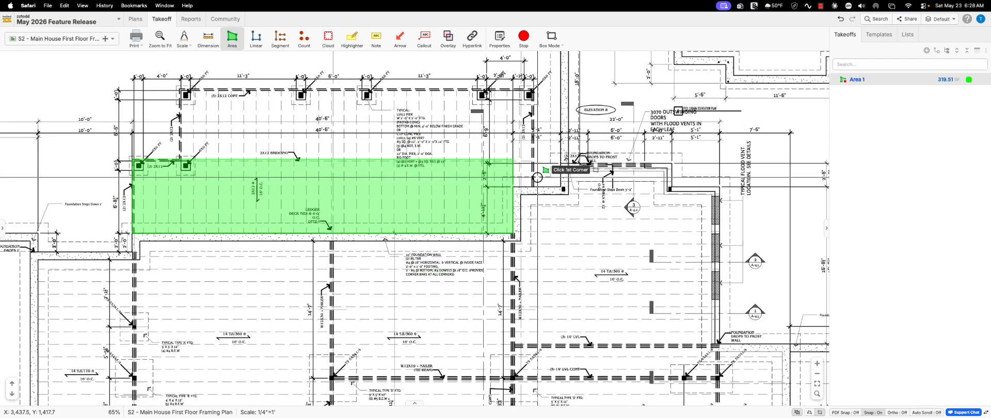
pyautogui.scroll(4, 537, 178)
pyautogui.click(533, 191)
pyautogui.scroll(-3, 443, 182)
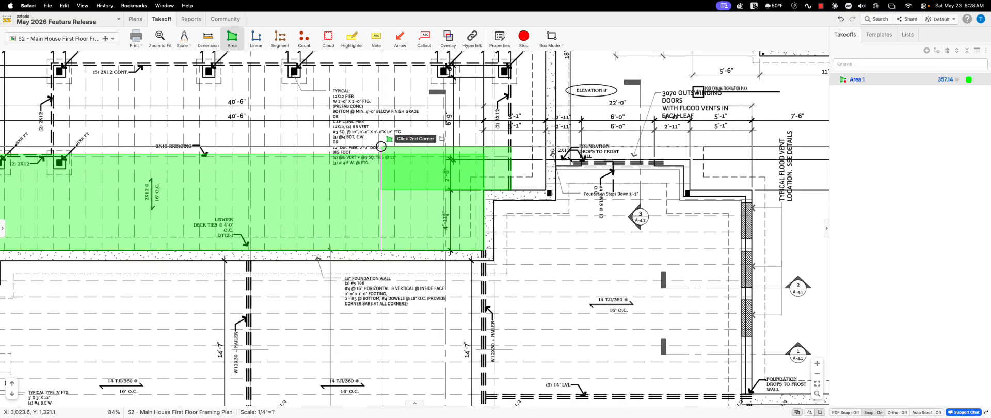
pyautogui.hscroll(-5, 258, 109)
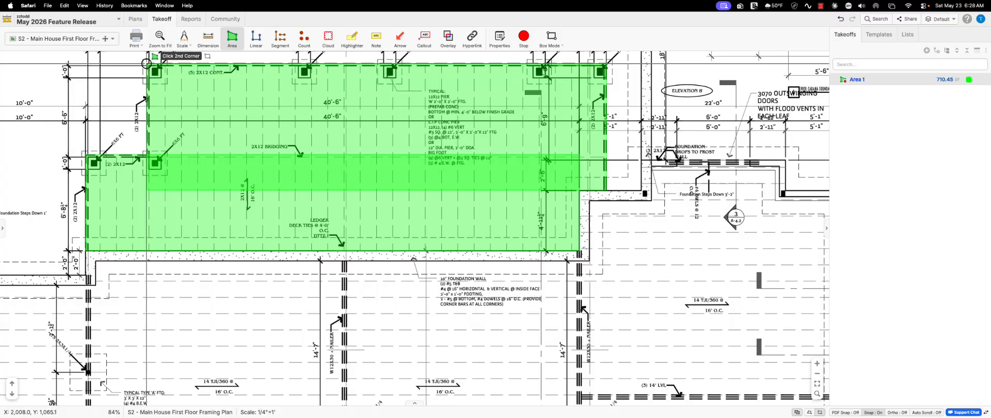
pyautogui.click(147, 64)
pyautogui.scroll(-2, 289, 108)
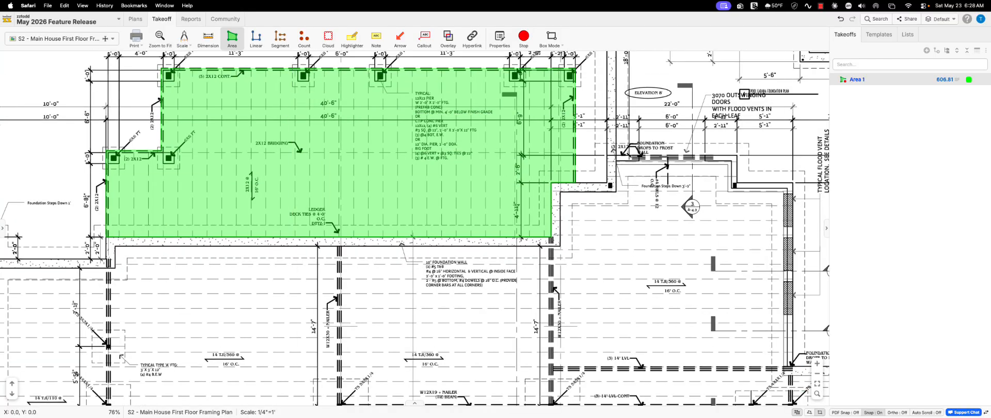
pyautogui.scroll(-3, 450, 168)
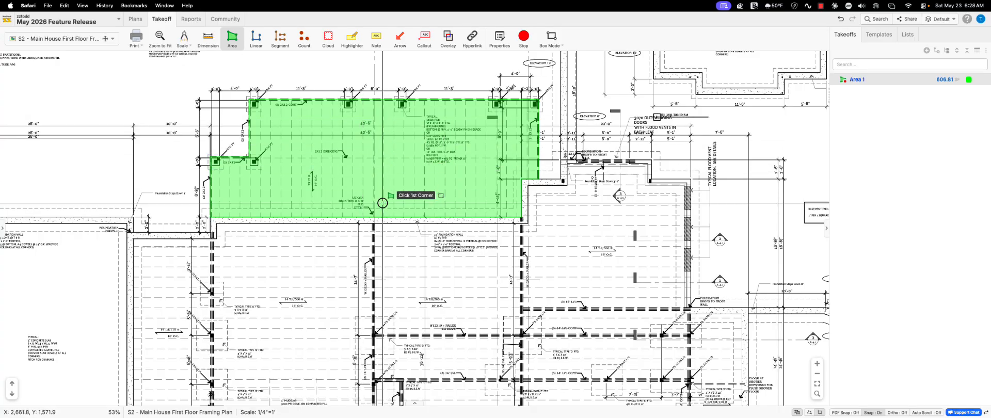
pyautogui.scroll(-3, 391, 176)
pyautogui.scroll(-1, 391, 176)
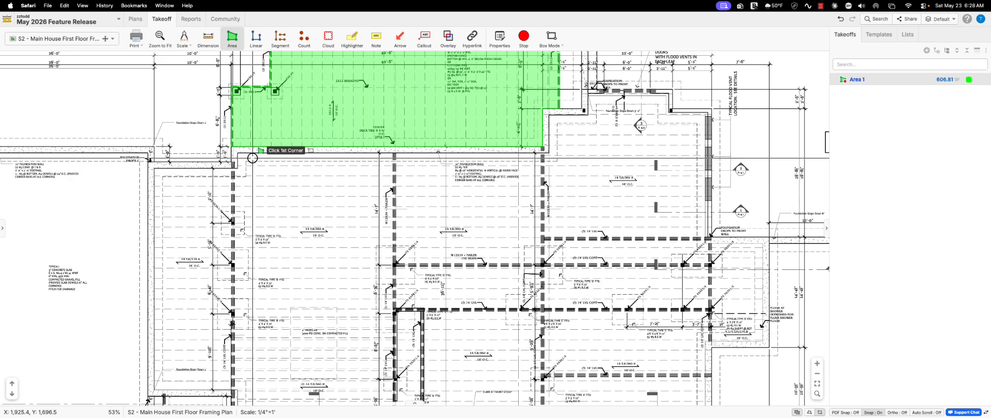
pyautogui.scroll(3, 353, 147)
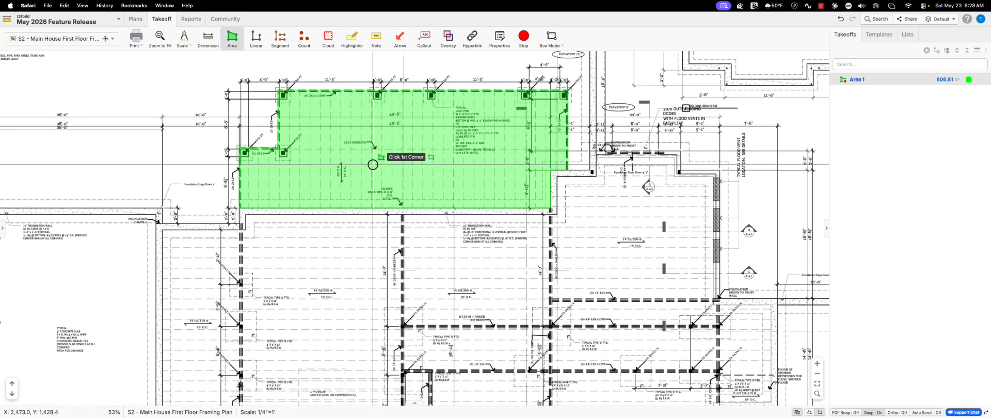
pyautogui.click(523, 36)
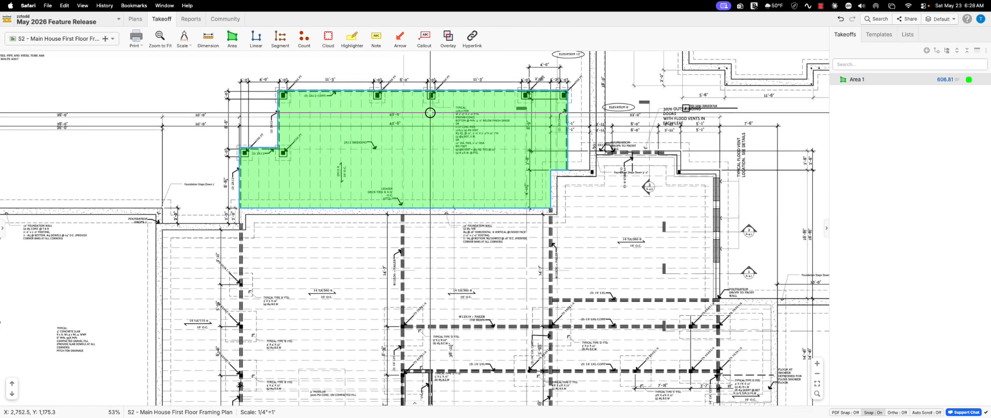
# Open the properties of the deck area and apply the Joist Tool extension to it
pyautogui.click(429, 113)
pyautogui.rightClick(430, 113)
pyautogui.click(450, 118)
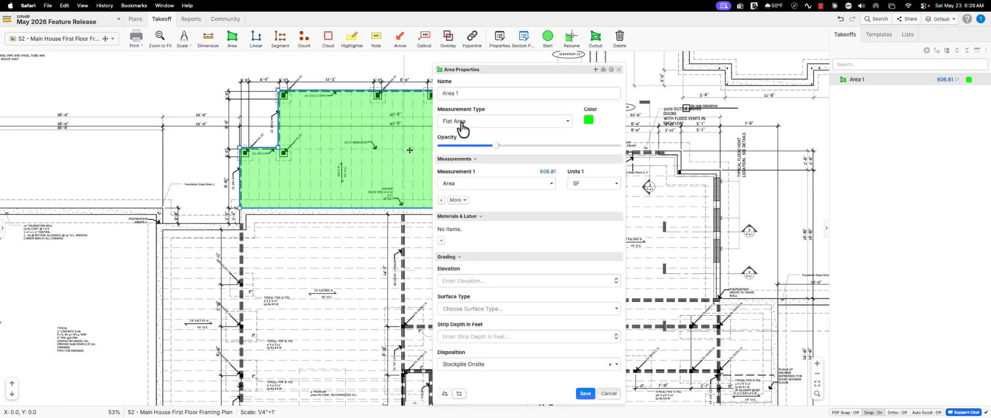
pyautogui.click(611, 70)
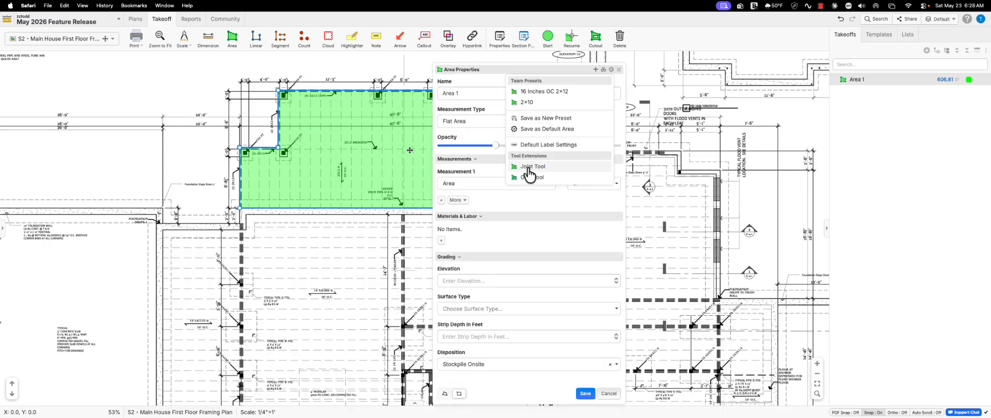
pyautogui.click(528, 168)
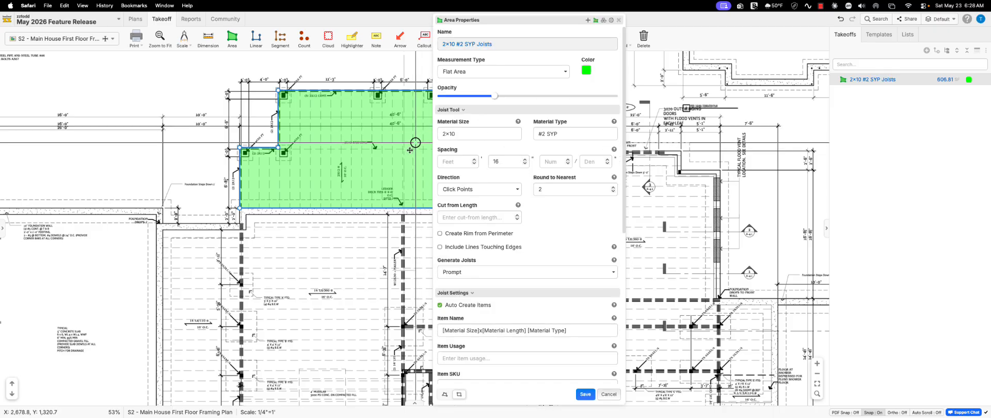
# Set the joist material size to 2×12 and keep the joist direction on Click Points
pyautogui.click(457, 134)
pyautogui.press('BackSpace')
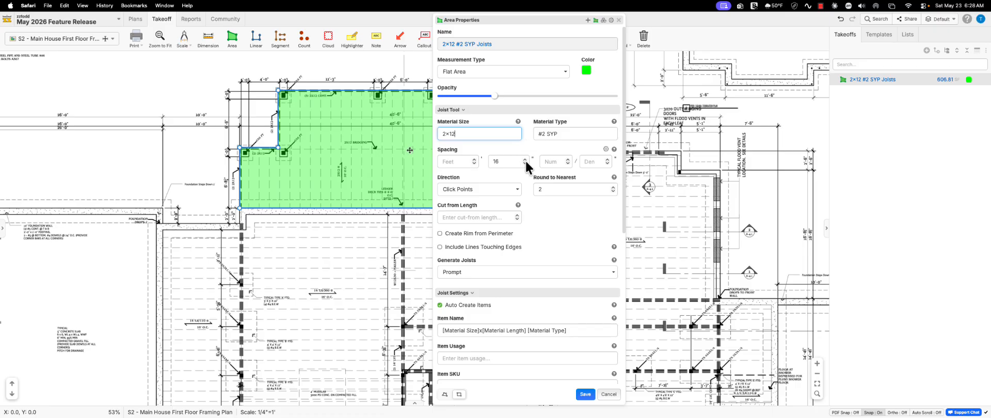
pyautogui.scroll(-1, 518, 175)
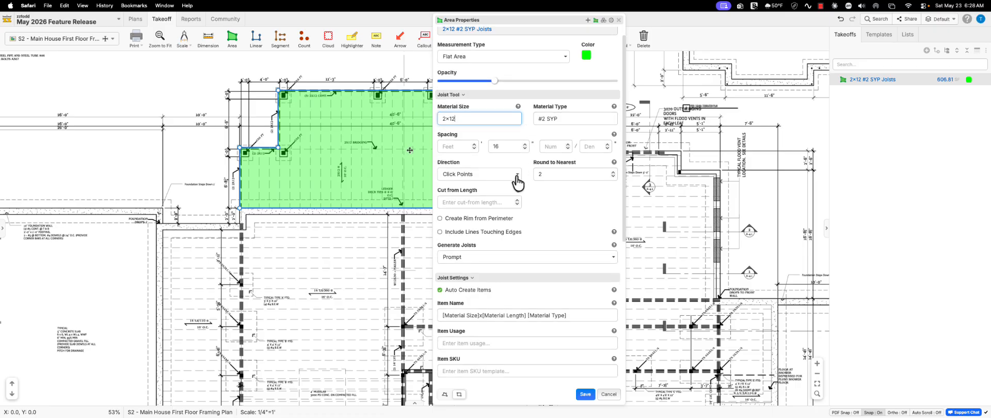
pyautogui.click(516, 175)
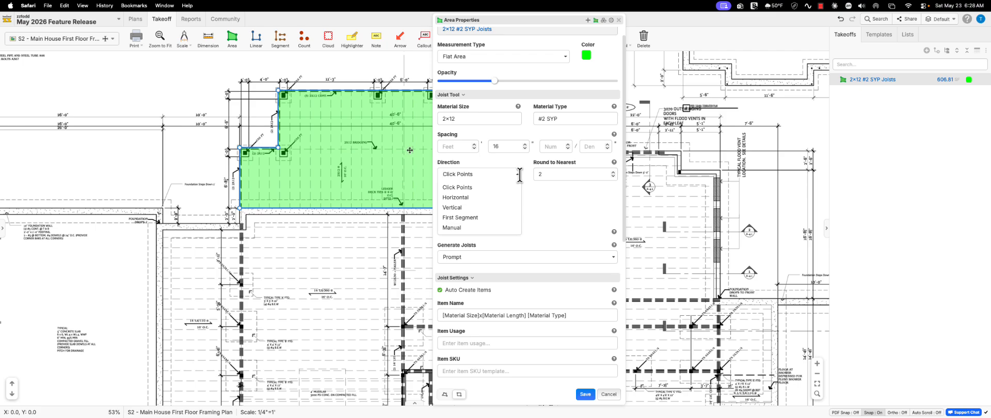
pyautogui.click(542, 188)
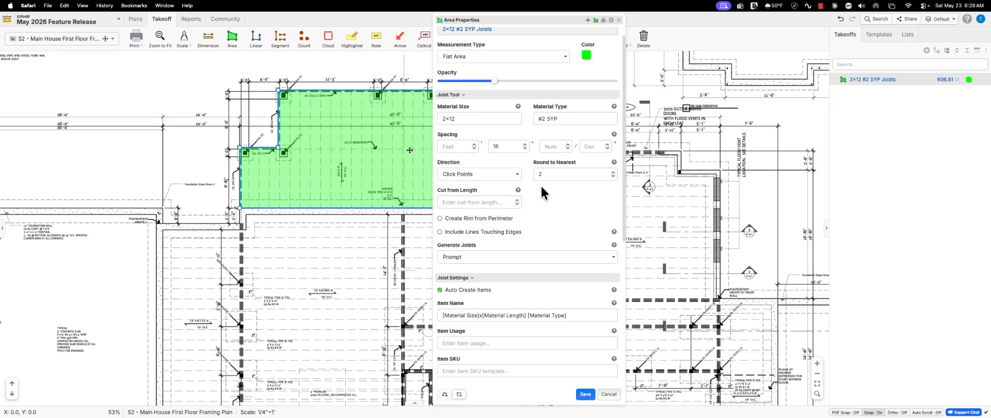
# Keep rounding to the nearest 2 and joist generation on Prompt, and save the area properties
pyautogui.click(544, 175)
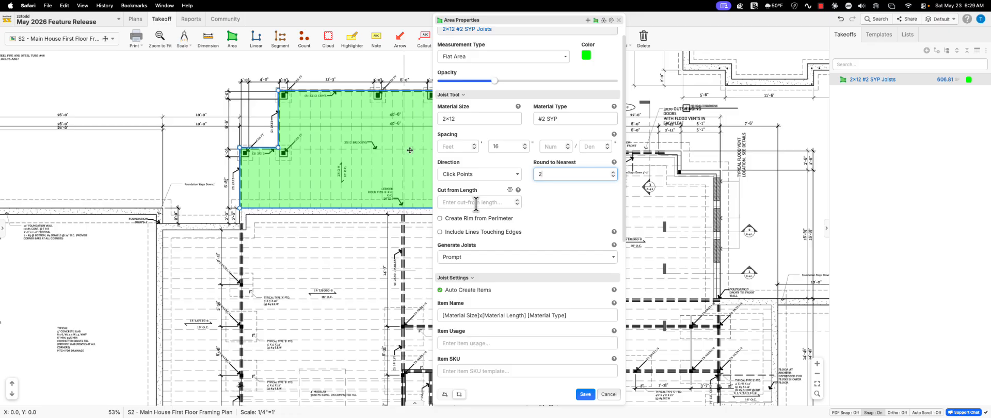
pyautogui.click(466, 258)
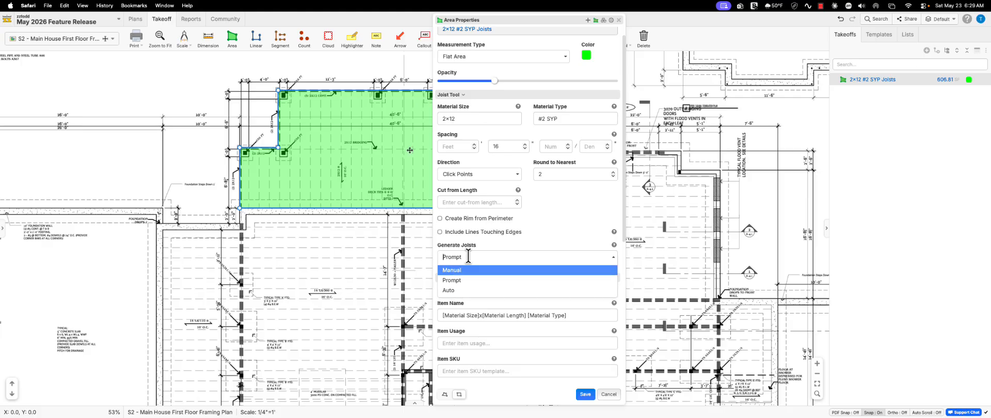
pyautogui.click(451, 282)
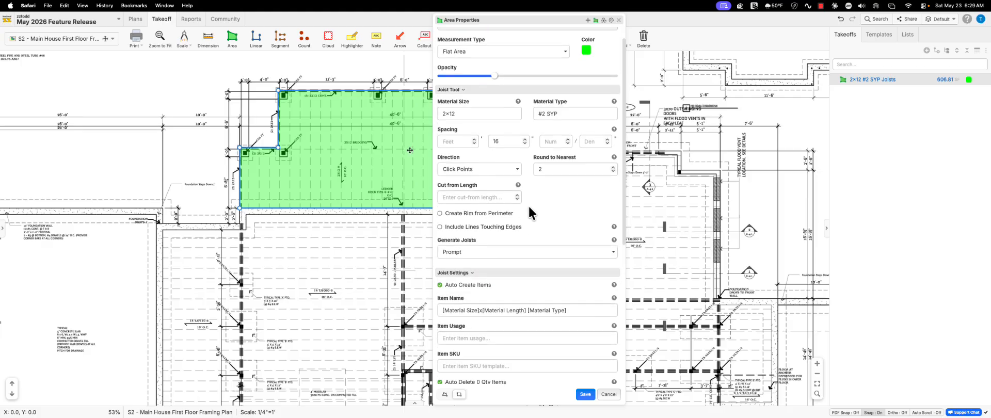
pyautogui.scroll(-3, 528, 204)
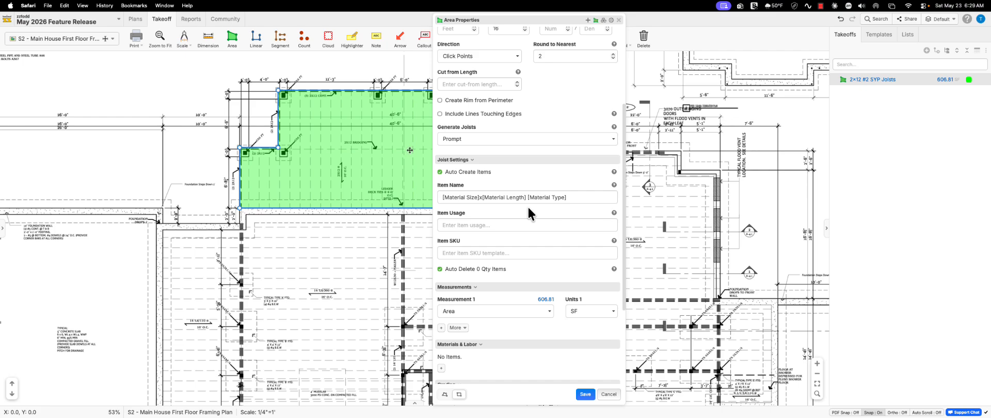
pyautogui.click(585, 394)
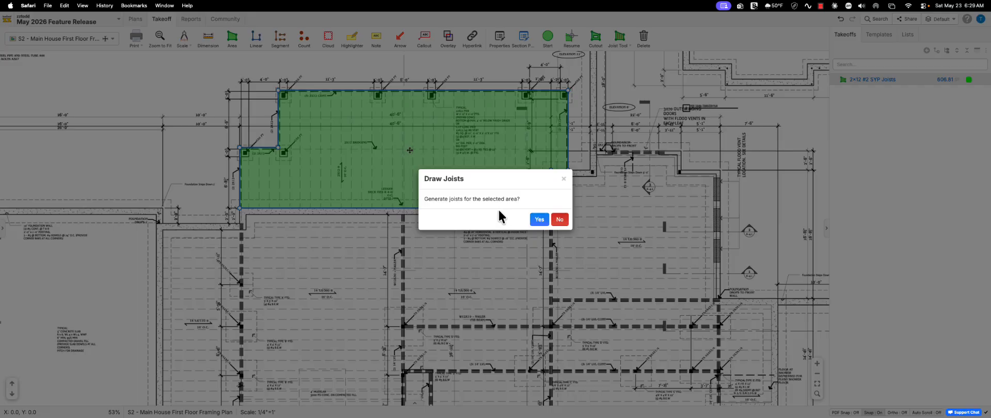
# Generate the joists for the deck area, setting their direction vertically from the deck's upper edge to the foundation wall
pyautogui.click(539, 221)
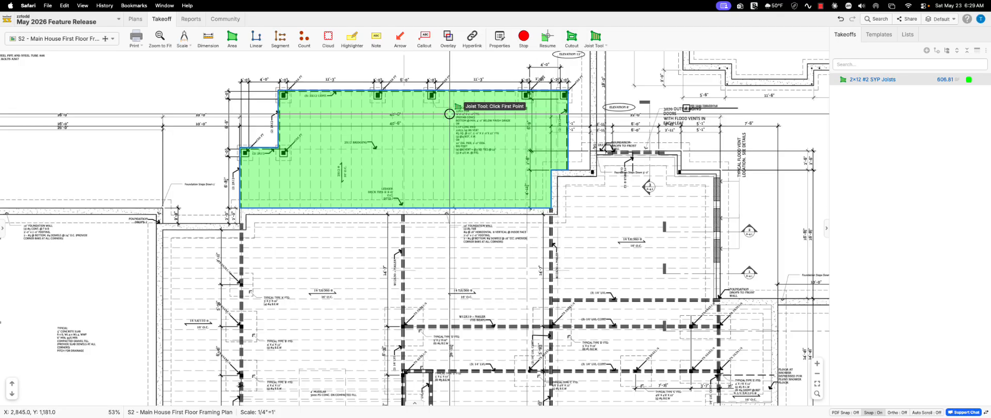
pyautogui.scroll(5, 412, 87)
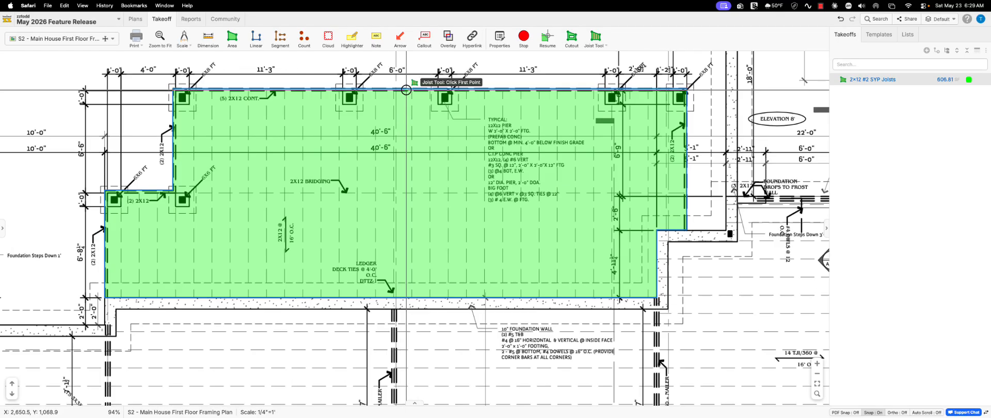
pyautogui.click(176, 82)
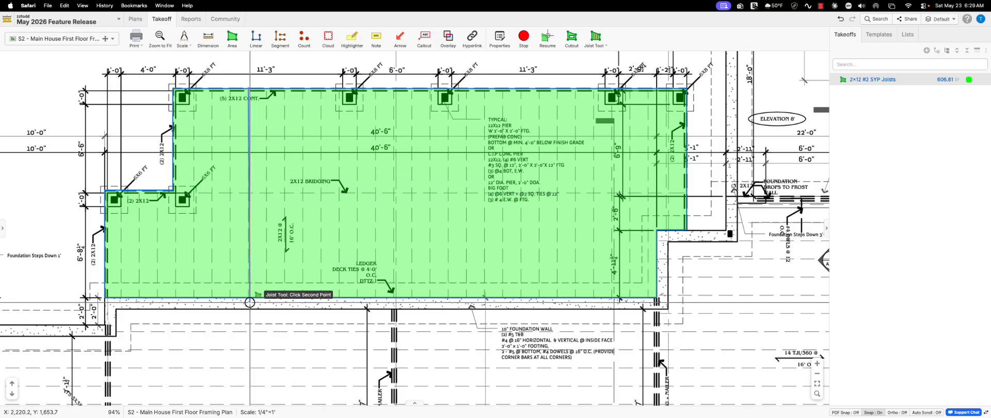
pyautogui.click(247, 307)
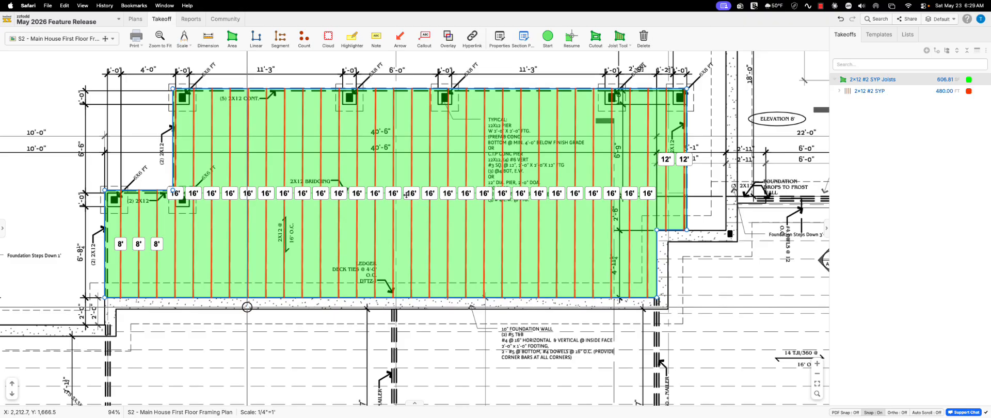
# Resume the 2×12 #2 SYP joist segments and add two 8-foot edge joists along the left side of the deck's lower section
pyautogui.scroll(-2, 256, 300)
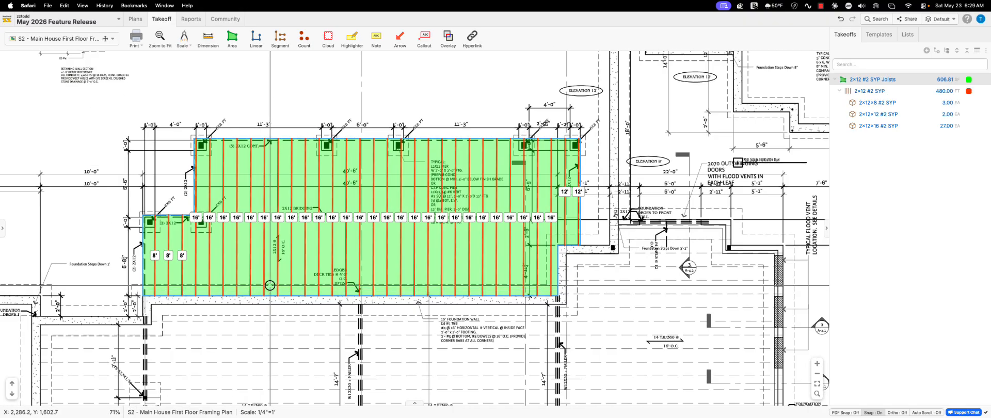
pyautogui.scroll(-1, 265, 270)
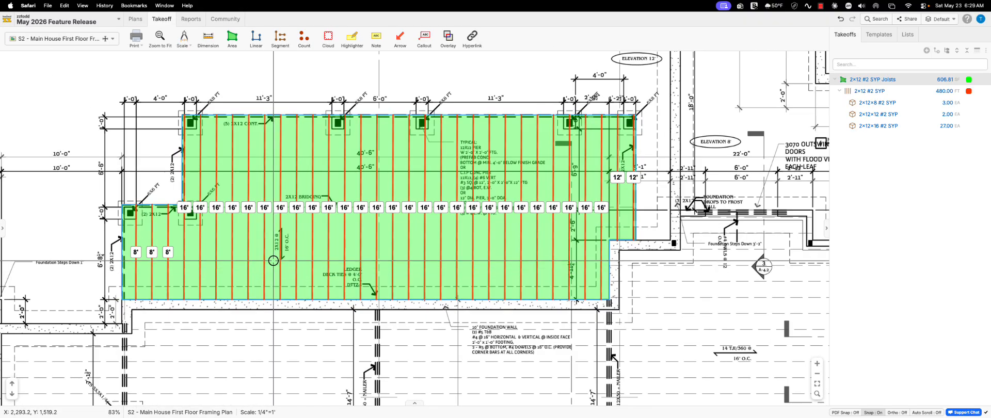
pyautogui.rightClick(273, 261)
pyautogui.click(299, 253)
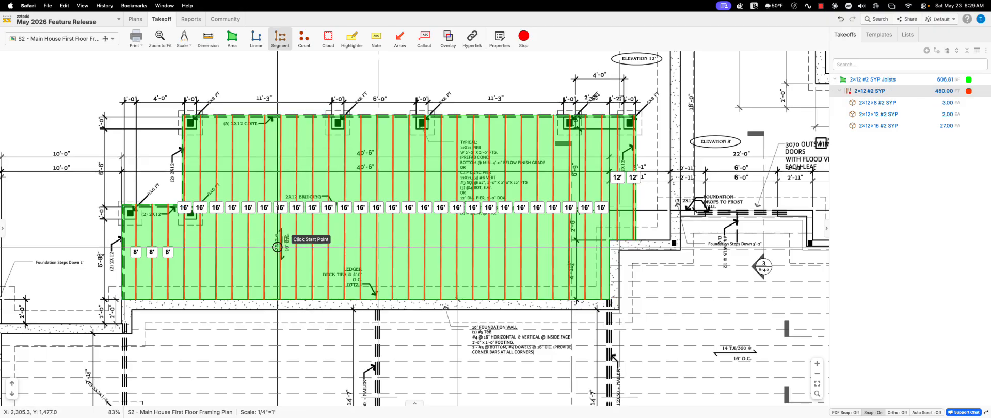
pyautogui.click(123, 205)
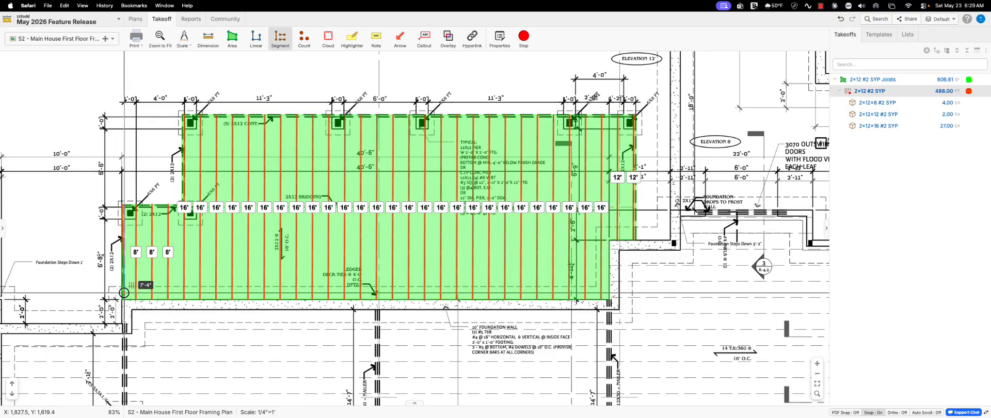
pyautogui.click(127, 299)
pyautogui.click(127, 300)
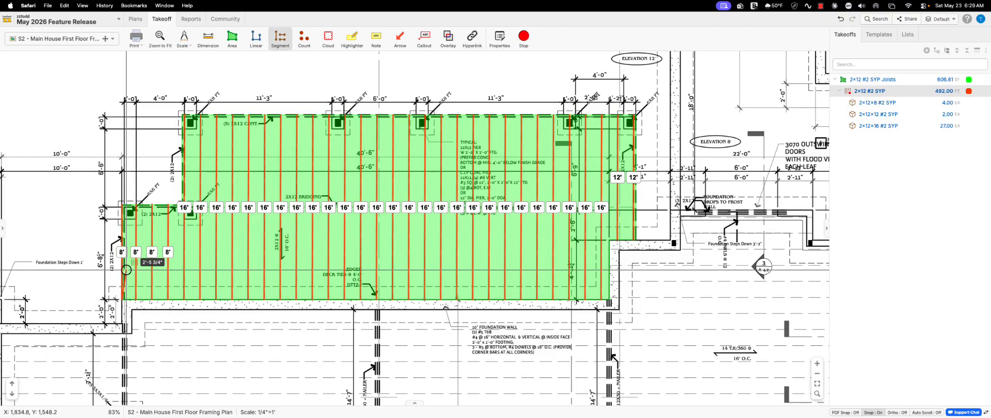
pyautogui.click(124, 205)
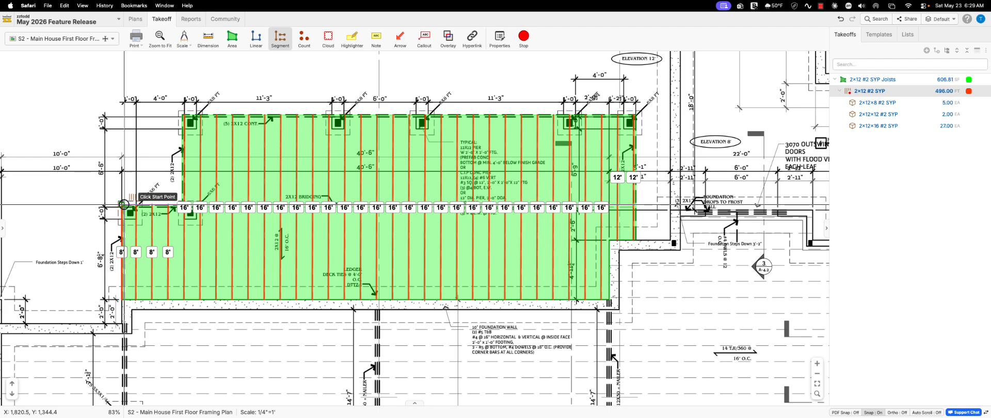
# Add a 6-foot joist along the upper edge of the deck's notch and a 12-foot joist along its right edge, and stop the segment takeoff
pyautogui.click(181, 203)
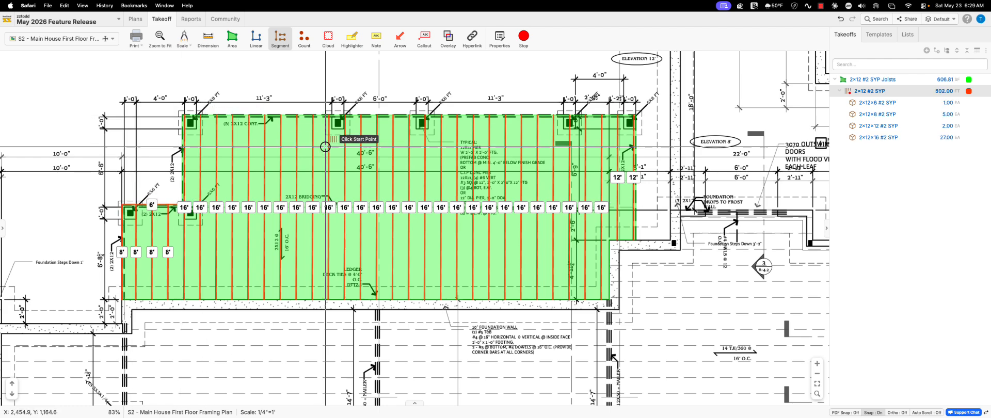
pyautogui.click(635, 116)
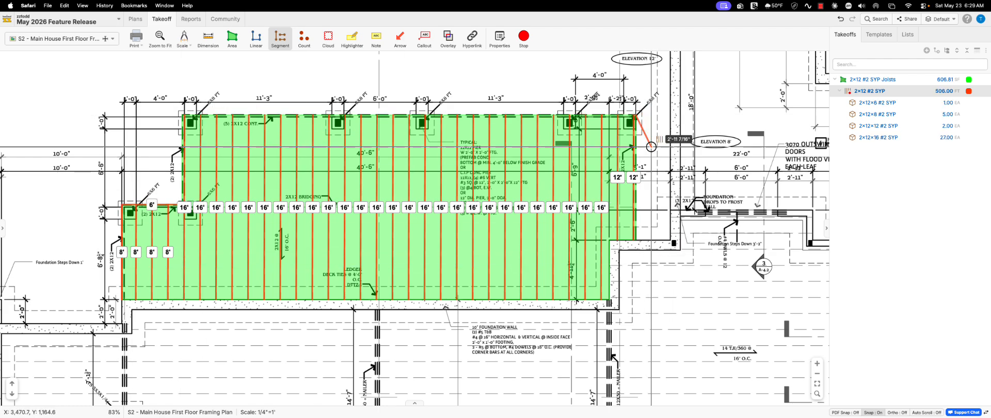
pyautogui.click(637, 237)
pyautogui.scroll(-5, 637, 237)
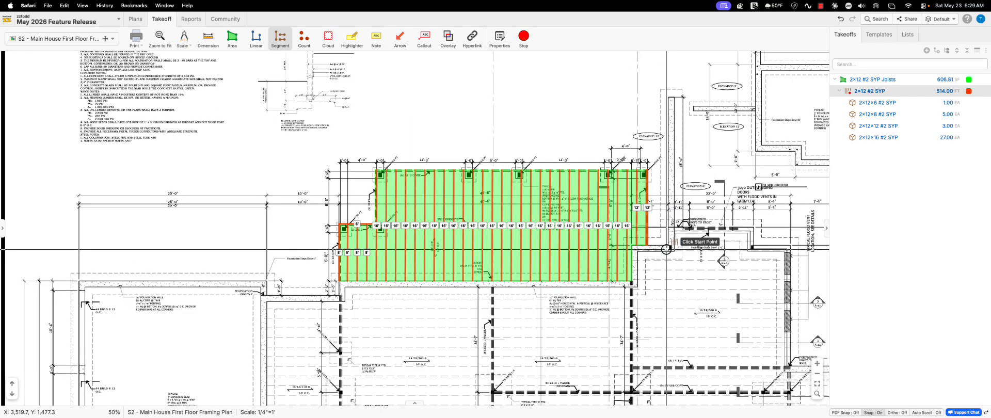
pyautogui.click(523, 36)
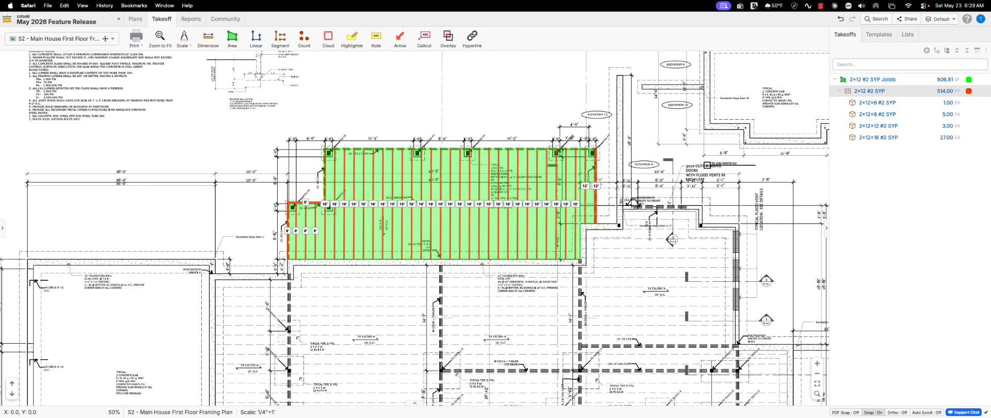
# Slice the deck joists along a horizontal line just above the notch corner, and collapse the 2×12 #2 SYP item list
pyautogui.scroll(6, 414, 200)
pyautogui.scroll(-5, 415, 200)
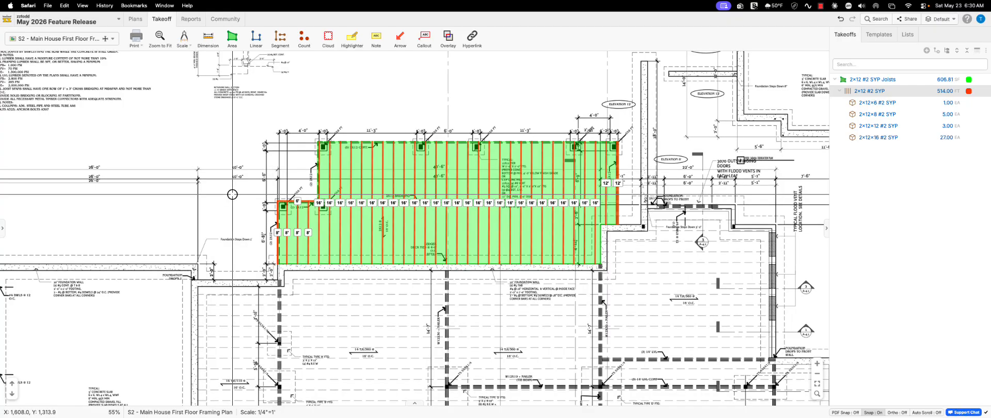
pyautogui.press('q')
pyautogui.press('Tab')
pyautogui.press('Tab')
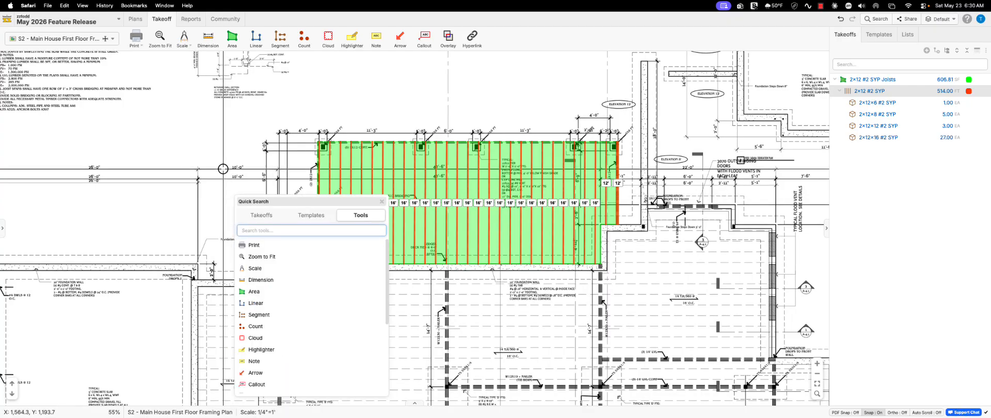
pyautogui.moveTo(305, 208); pyautogui.dragTo(173, 106)
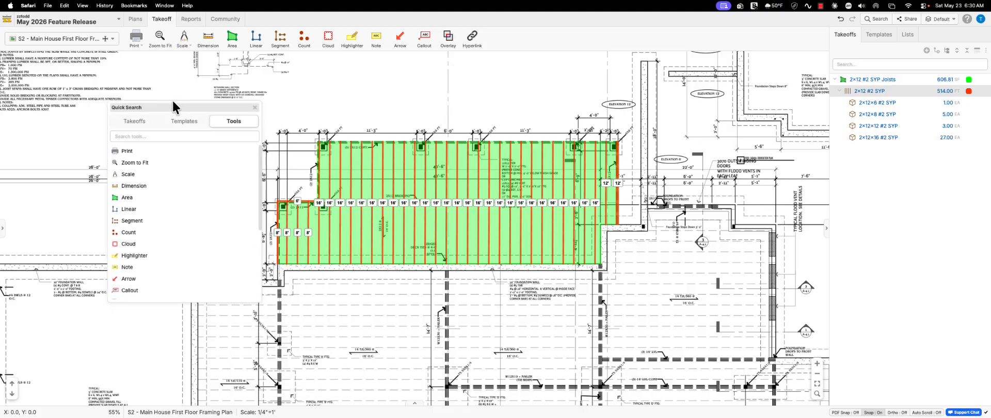
pyautogui.scroll(-5, 162, 195)
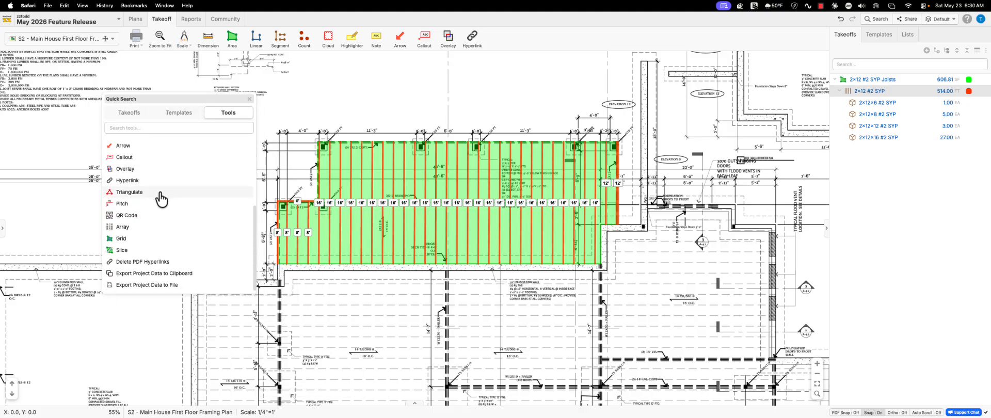
pyautogui.click(122, 251)
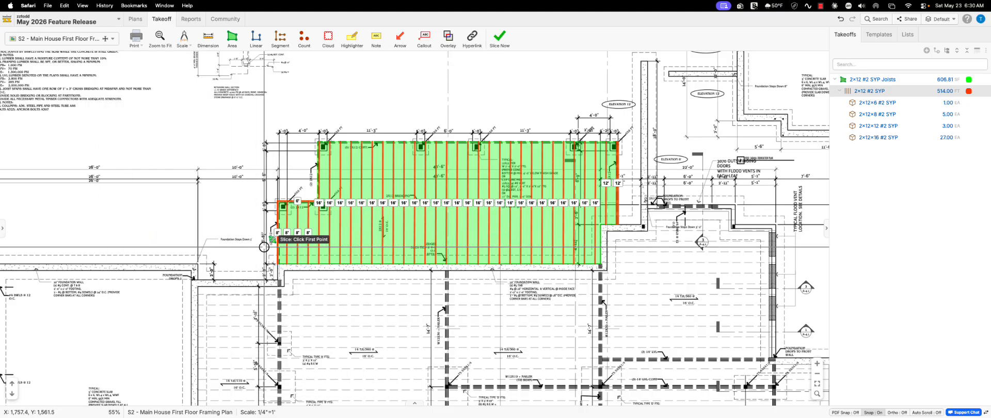
pyautogui.click(279, 190)
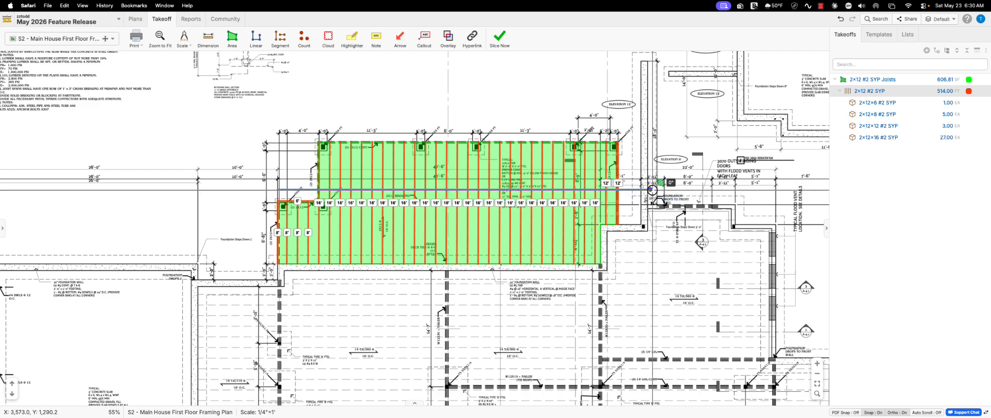
pyautogui.click(652, 190)
pyautogui.scroll(3, 371, 173)
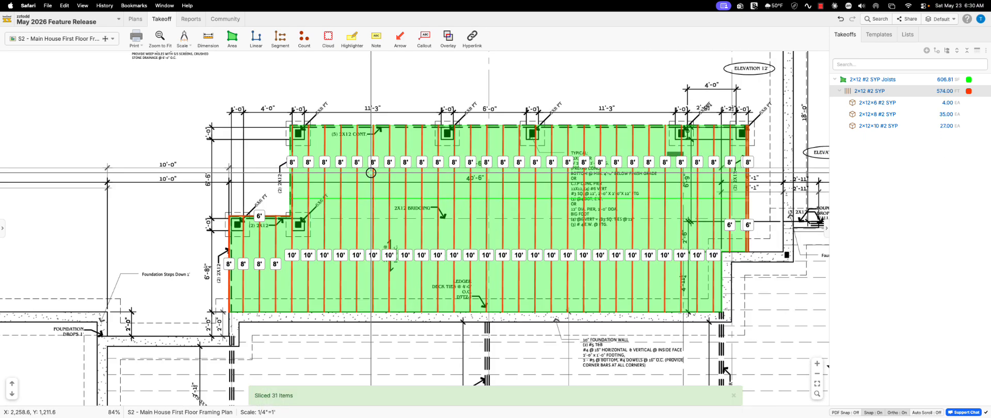
pyautogui.scroll(-2, 452, 177)
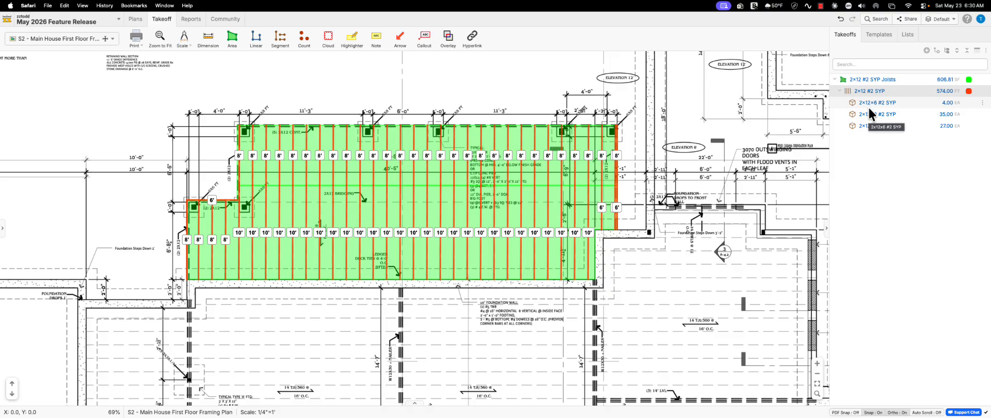
pyautogui.click(839, 92)
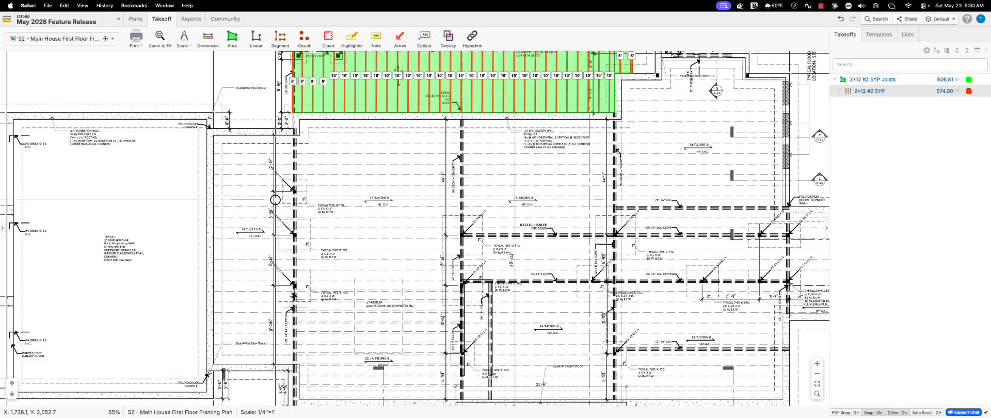
pyautogui.scroll(1, 275, 201)
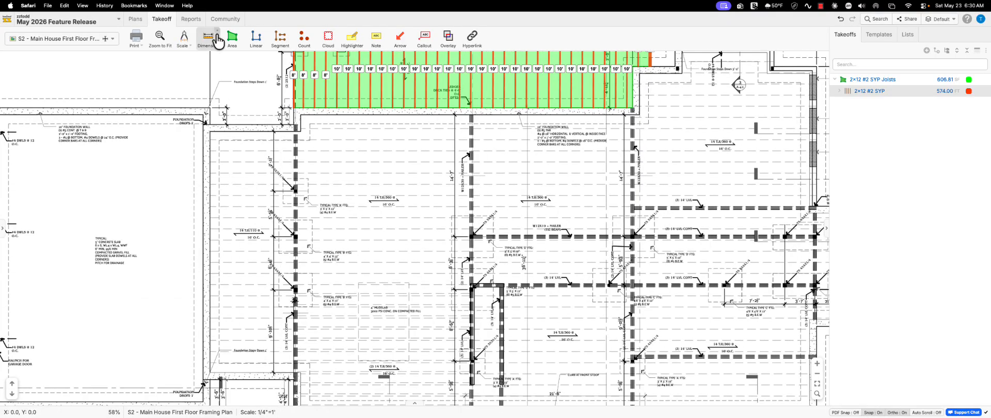
pyautogui.click(230, 43)
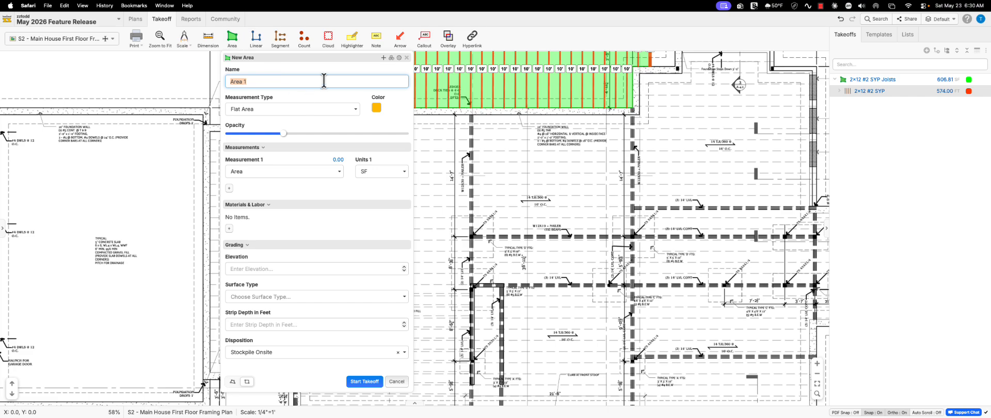
pyautogui.scroll(5, 486, 122)
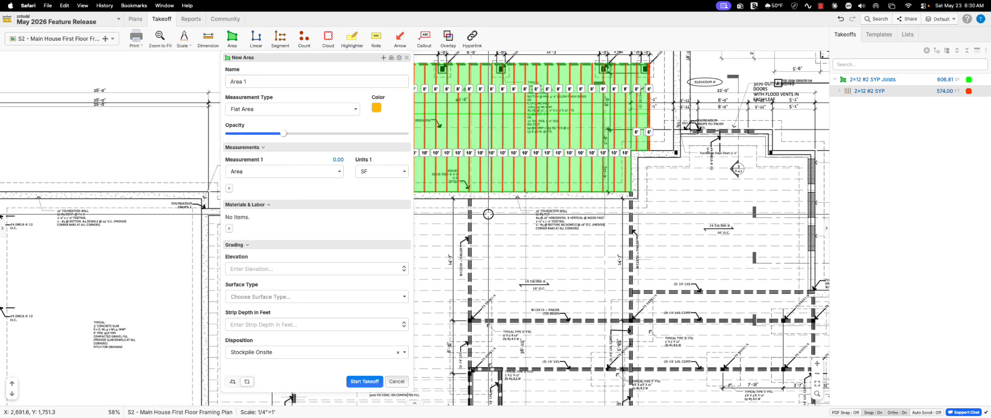
pyautogui.click(405, 58)
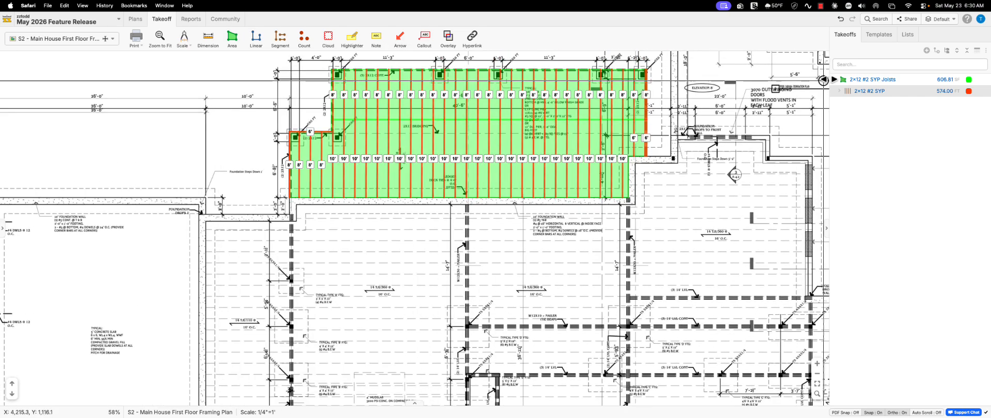
# View the save-as-new-preset options in the properties of the 2×12 #2 SYP Joists area, and cancel without saving
pyautogui.doubleClick(862, 80)
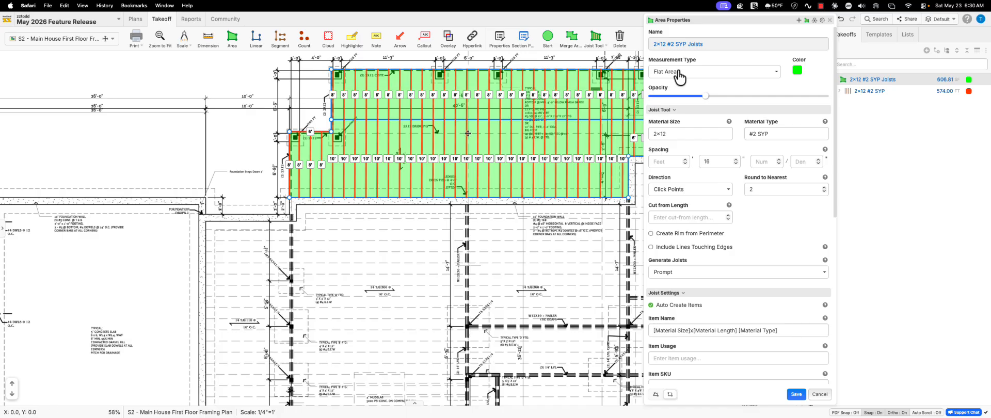
pyautogui.click(822, 20)
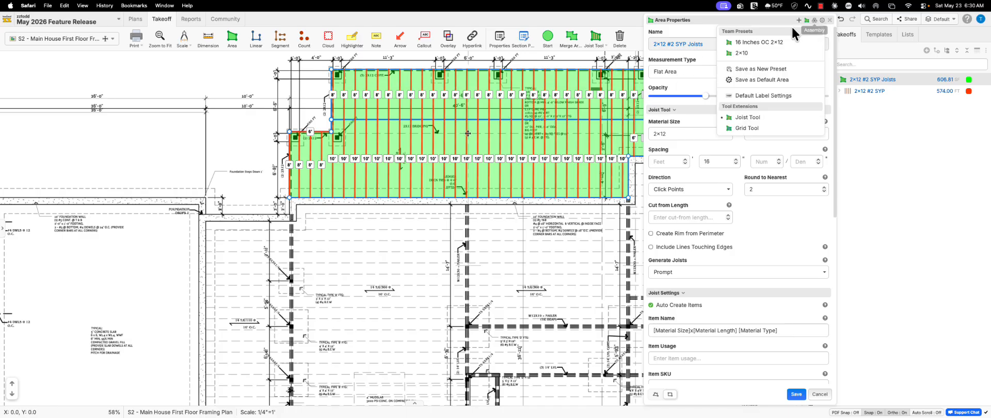
pyautogui.click(754, 70)
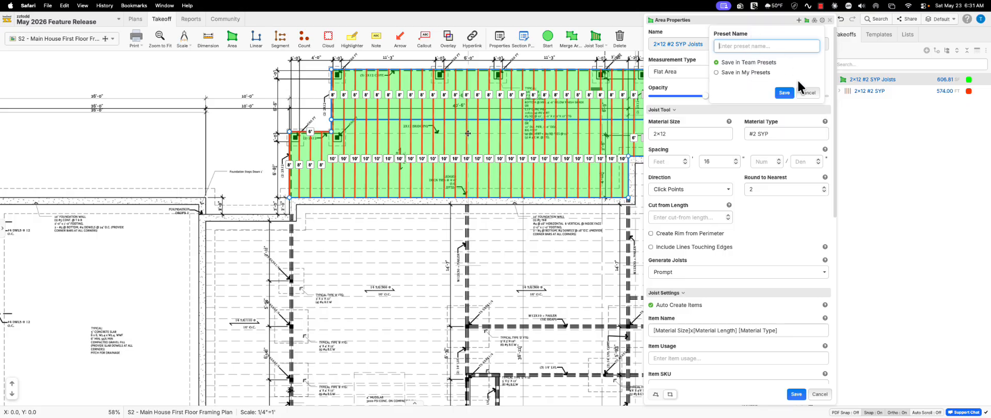
pyautogui.click(804, 94)
pyautogui.scroll(-1, 792, 185)
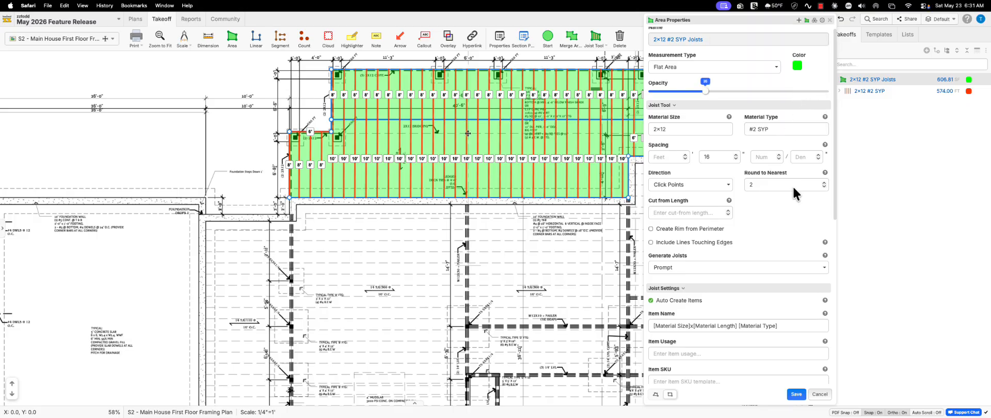
pyautogui.click(820, 394)
# Start a new flat area named Area 1 and box in a rectangle of about 296 SF over the narrow bay between garage and main floor
pyautogui.scroll(-5, 381, 186)
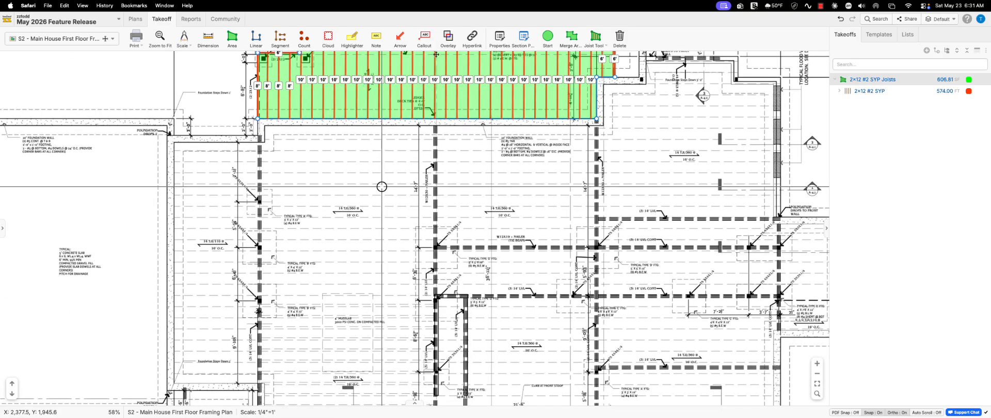
pyautogui.scroll(-5, 382, 186)
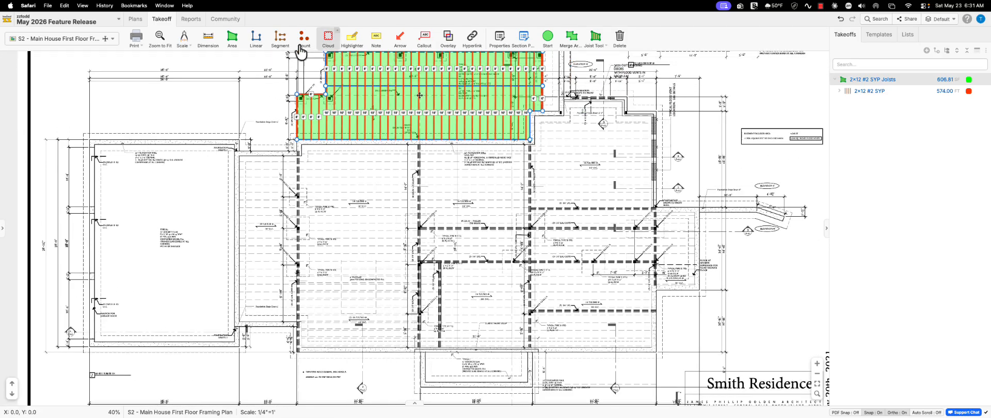
pyautogui.click(233, 41)
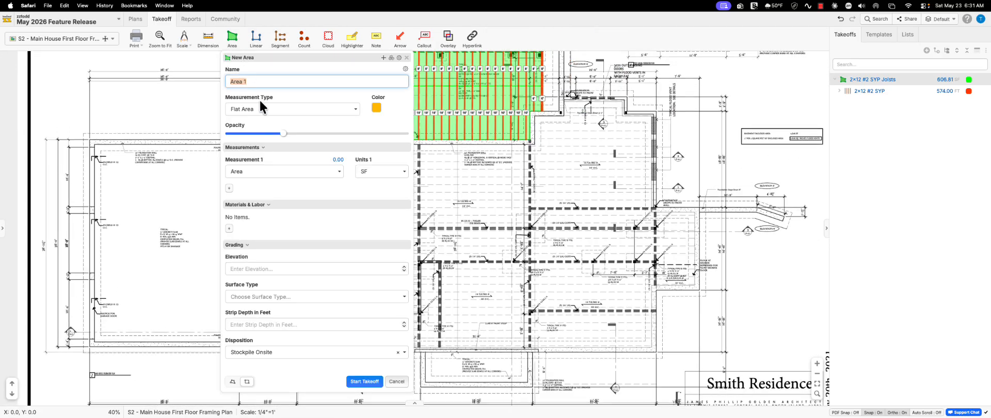
pyautogui.click(363, 382)
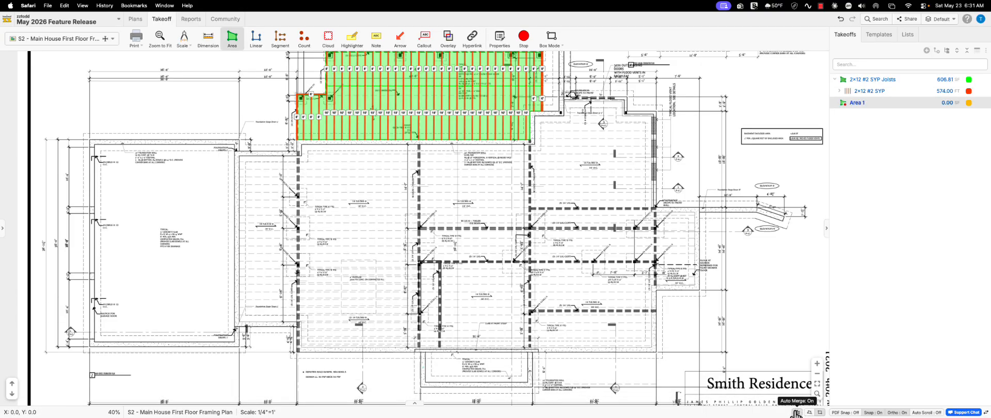
pyautogui.scroll(5, 239, 155)
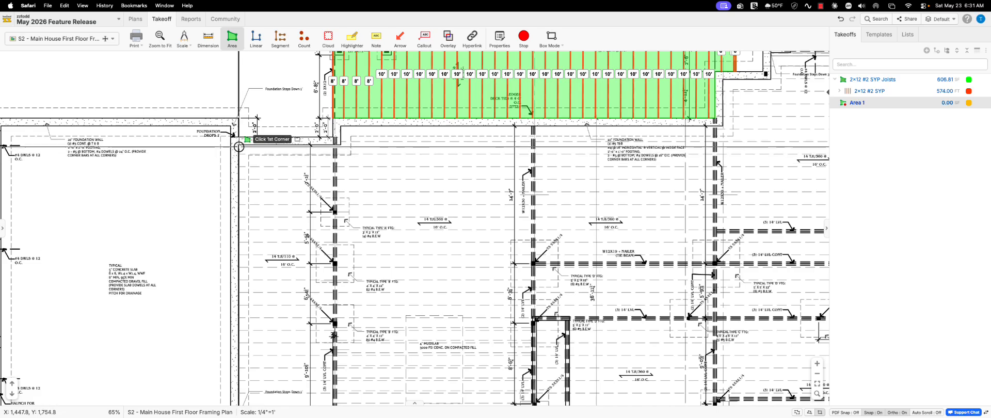
pyautogui.click(238, 145)
pyautogui.scroll(-5, 243, 149)
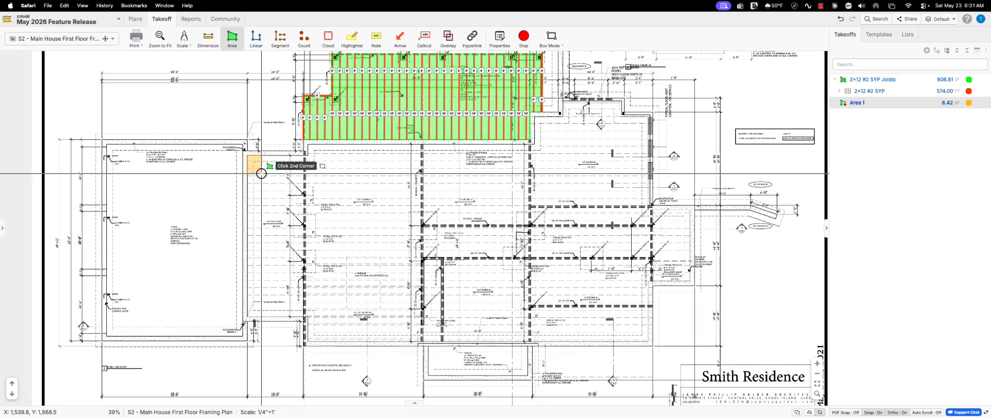
pyautogui.click(306, 317)
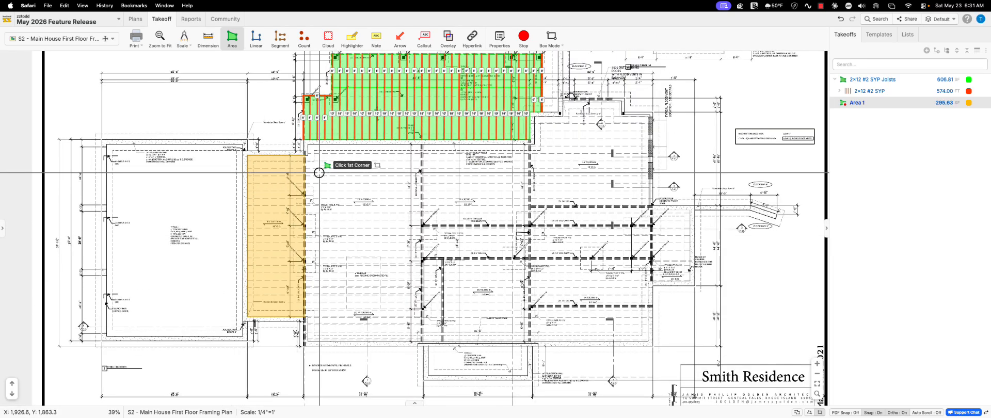
# Add a second rectangle to Area 1 over the main floor's leftmost bay, from the deck's lower-left corner to the lower foundation wall, and end the area takeoff
pyautogui.scroll(5, 305, 145)
pyautogui.click(303, 137)
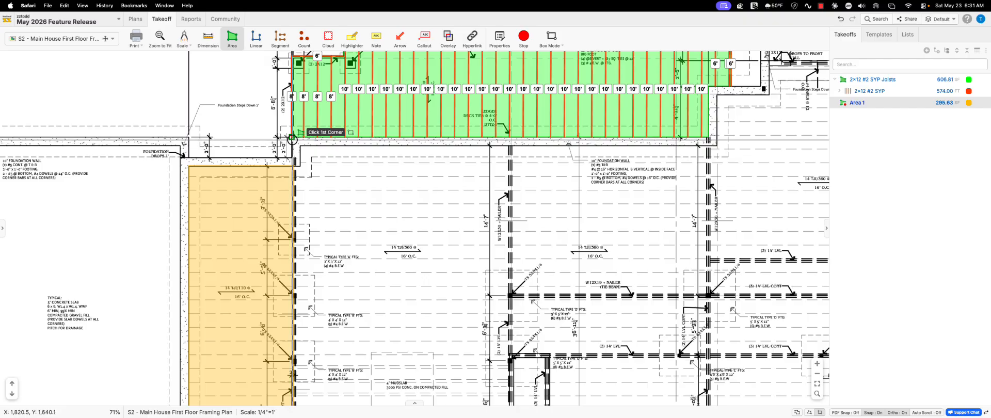
pyautogui.scroll(-1, 304, 141)
pyautogui.scroll(-1, 305, 145)
pyautogui.moveTo(449, 361); pyautogui.dragTo(444, 209)
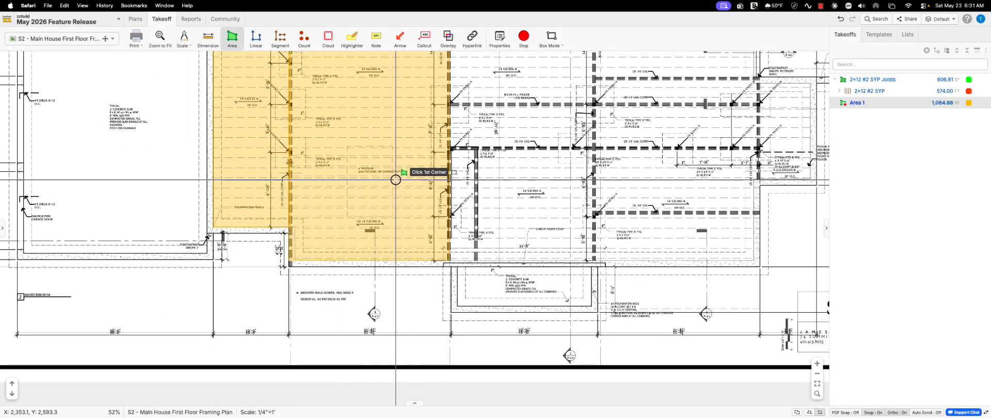
pyautogui.click(522, 36)
# Apply the Joist Tool extension to Area 1 in its area properties
pyautogui.scroll(-1, 405, 77)
pyautogui.scroll(-1, 405, 76)
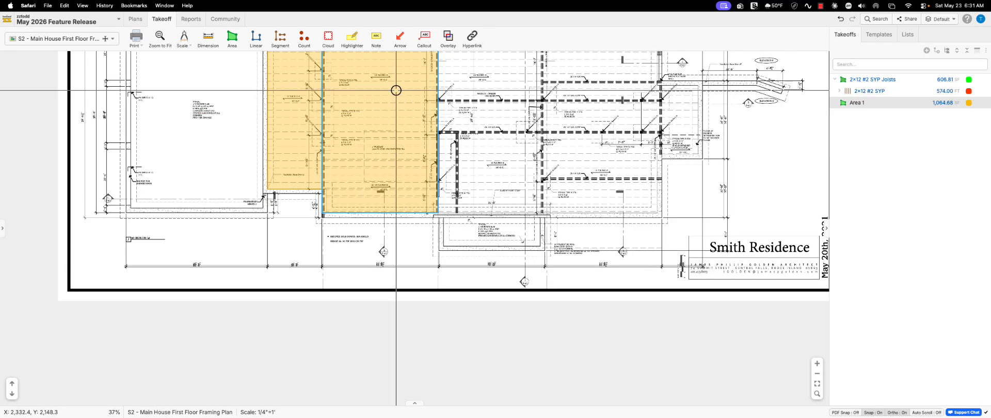
pyautogui.rightClick(401, 95)
pyautogui.click(429, 100)
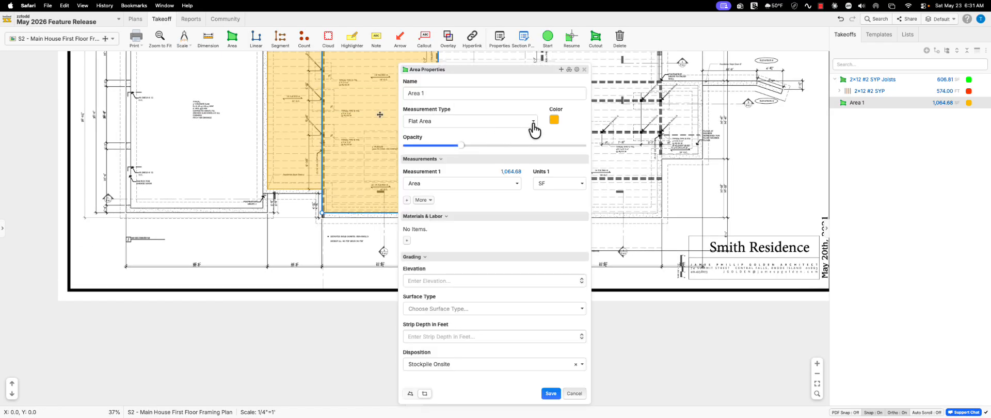
pyautogui.click(576, 69)
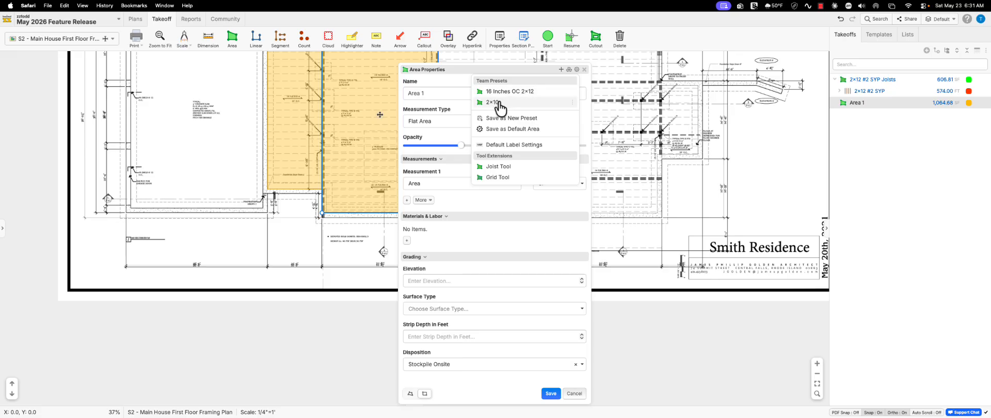
pyautogui.click(499, 167)
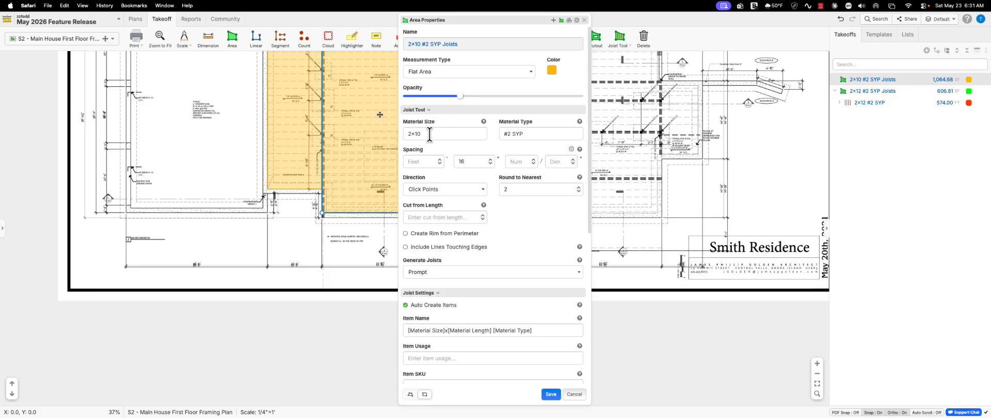
# Set the joist material size to 14 TJI 360, round lengths to the nearest 1, and save the area properties
pyautogui.moveTo(429, 134); pyautogui.dragTo(403, 134)
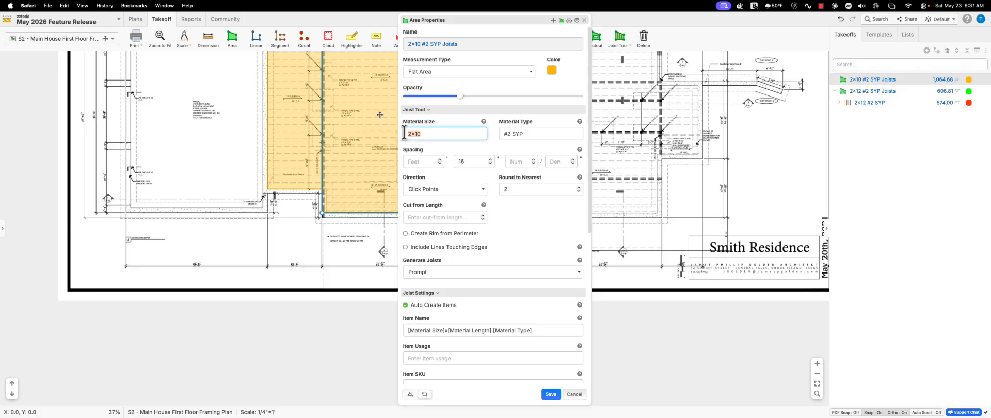
pyautogui.write('14')
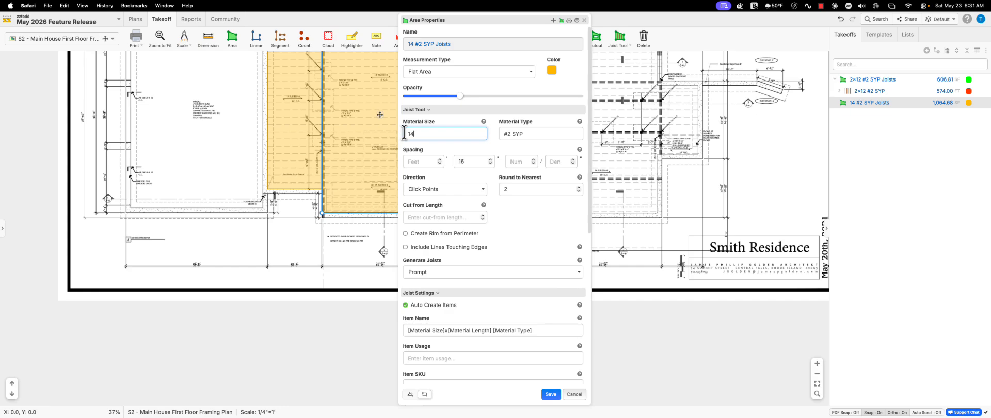
pyautogui.write(' TJI 360')
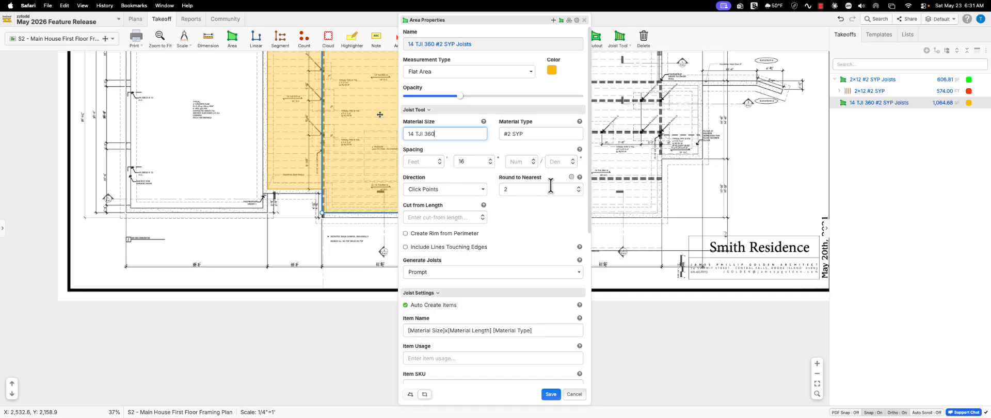
pyautogui.click(578, 191)
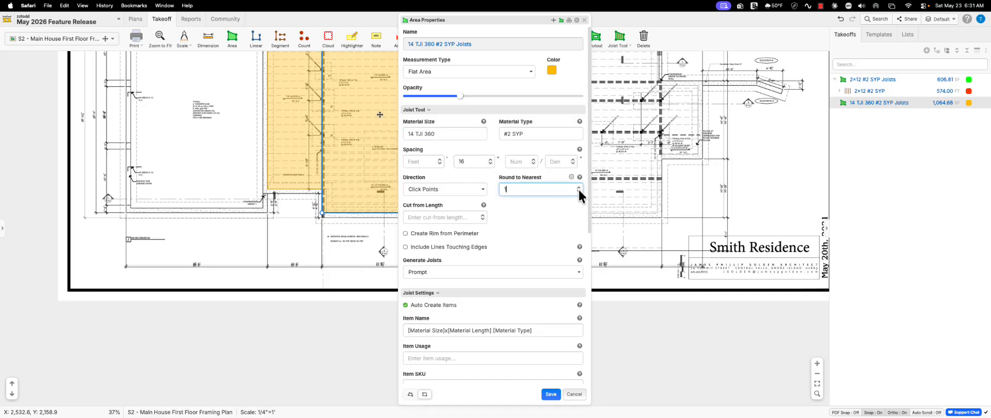
pyautogui.click(549, 394)
# Generate the joists for the main floor's leftmost bay, taking their horizontal direction from the narrow bay's upper edge
pyautogui.click(536, 220)
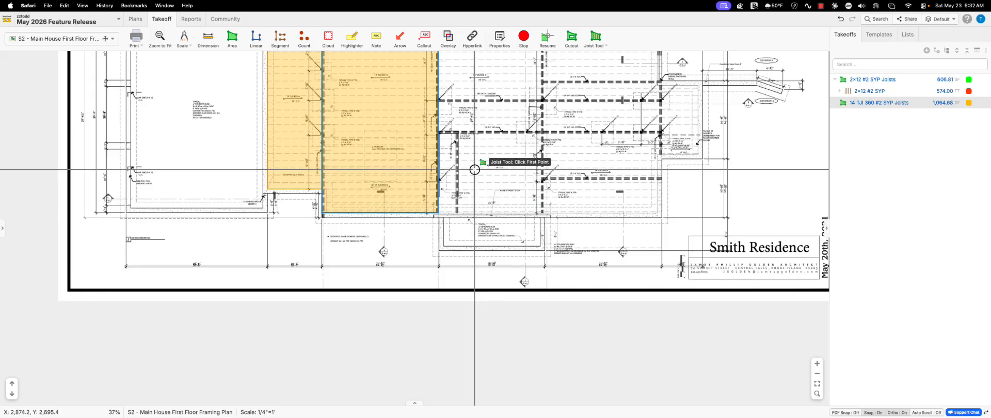
pyautogui.scroll(3, 412, 300)
pyautogui.click(257, 95)
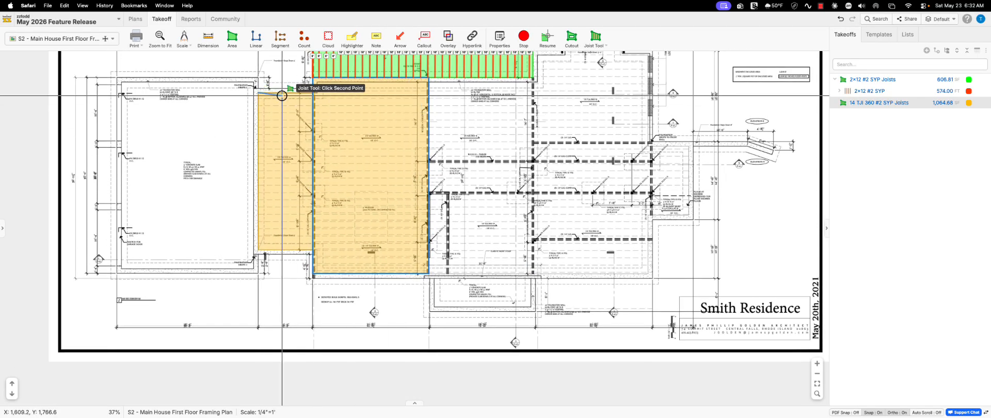
pyautogui.click(313, 93)
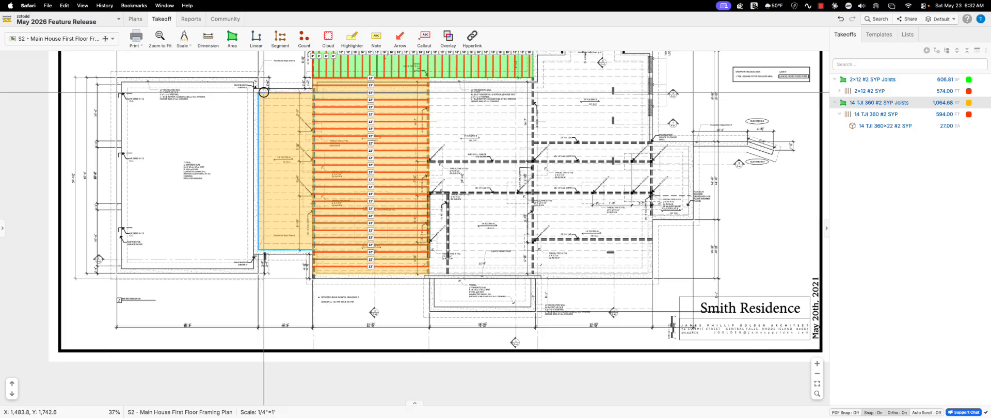
# Draw the 14 TJI 360 joists in the narrow bay beside the garage, taking their horizontal direction from its lower edge
pyautogui.scroll(5, 307, 243)
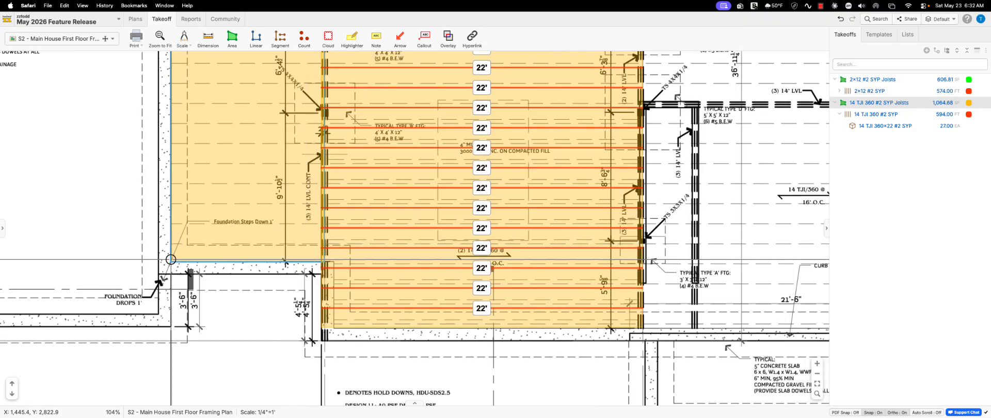
pyautogui.click(280, 202)
pyautogui.scroll(-3, 280, 201)
pyautogui.rightClick(280, 201)
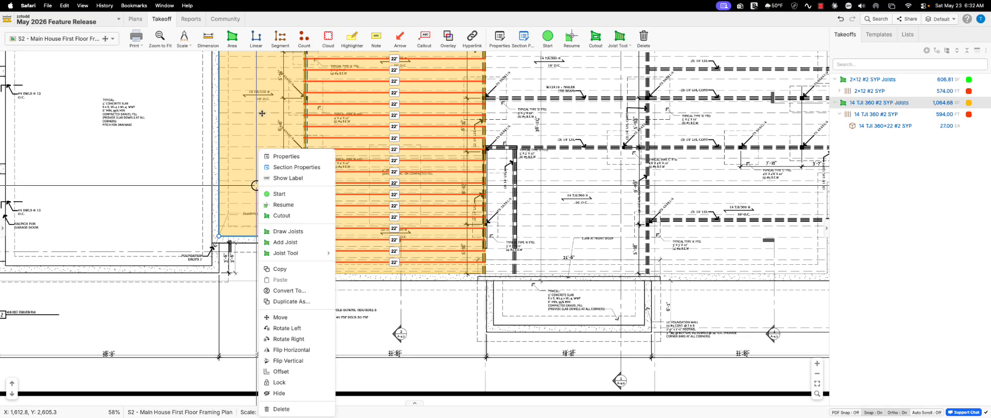
pyautogui.click(282, 238)
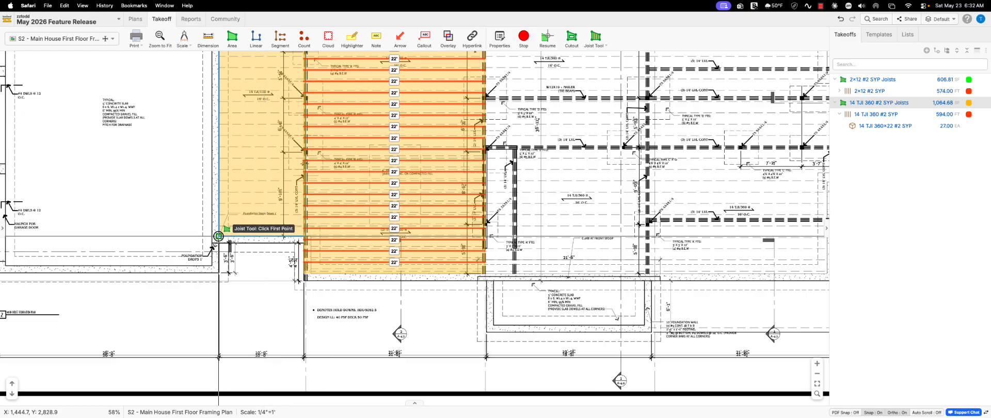
pyautogui.click(219, 236)
pyautogui.click(305, 235)
pyautogui.click(564, 181)
# Resume the 14 TJI 360 #2 SYP Joists area and box in the main floor's middle bay between the two vertical beam lines
pyautogui.scroll(-2, 564, 181)
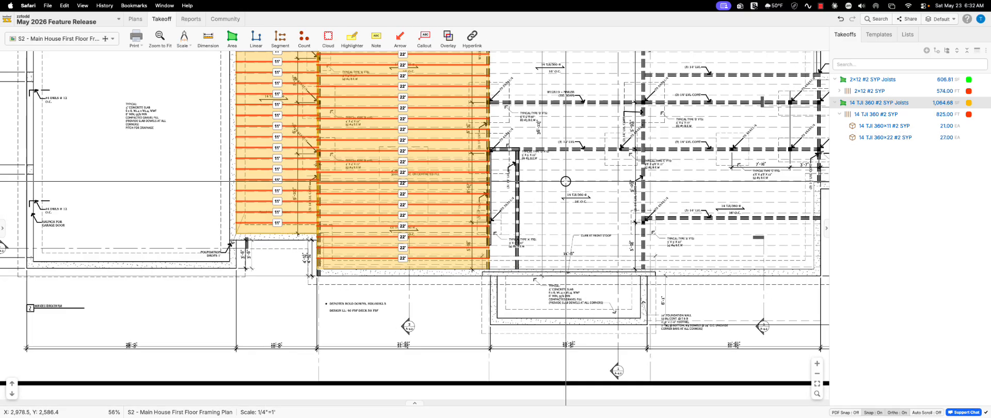
pyautogui.moveTo(562, 179); pyautogui.dragTo(440, 241)
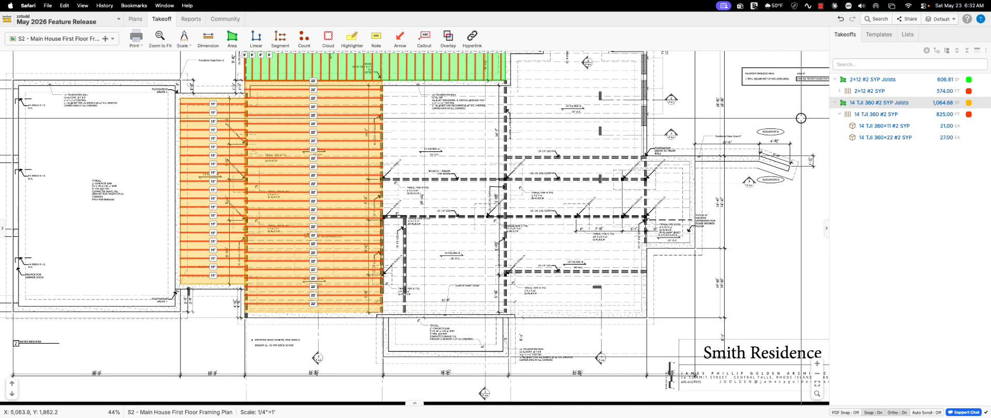
pyautogui.click(843, 103)
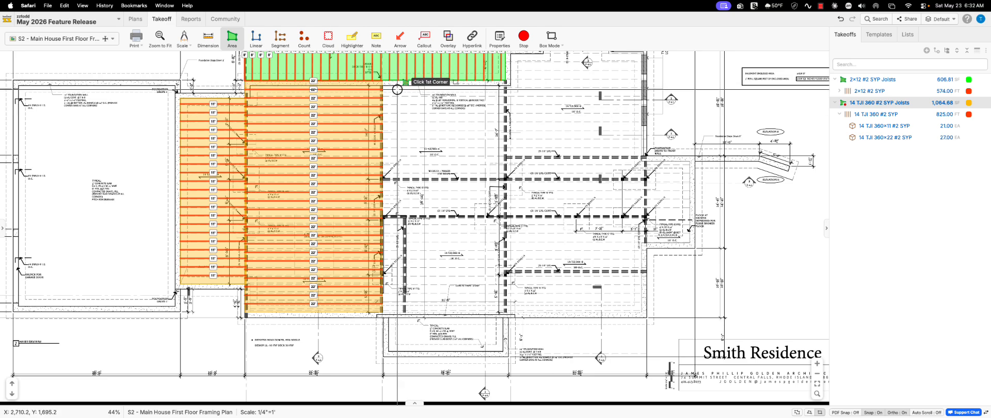
pyautogui.click(382, 83)
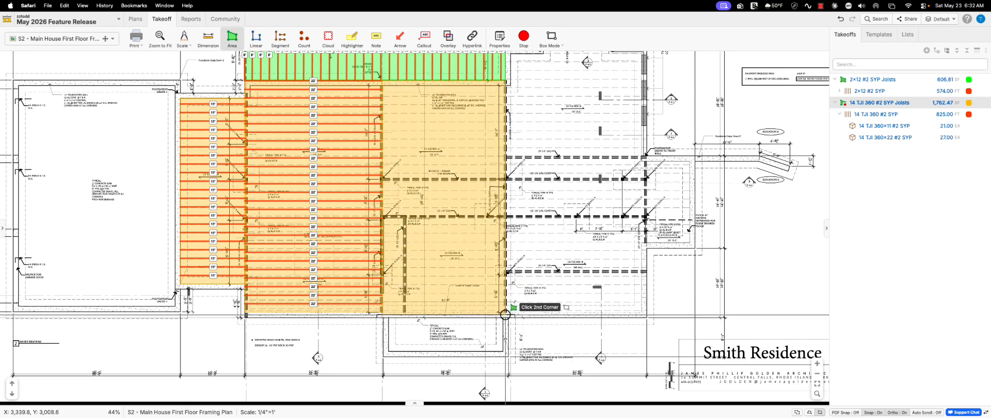
pyautogui.click(506, 314)
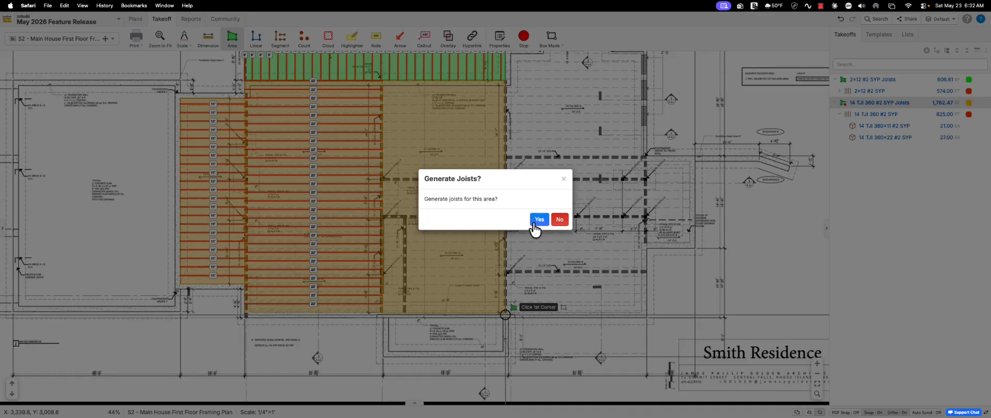
# Generate joists for the middle bay, taking their horizontal direction from its lower edge
pyautogui.click(534, 221)
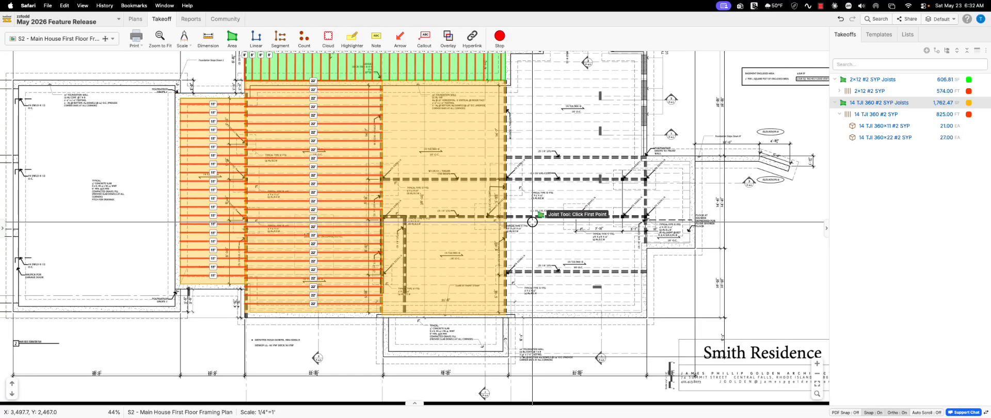
pyautogui.click(499, 310)
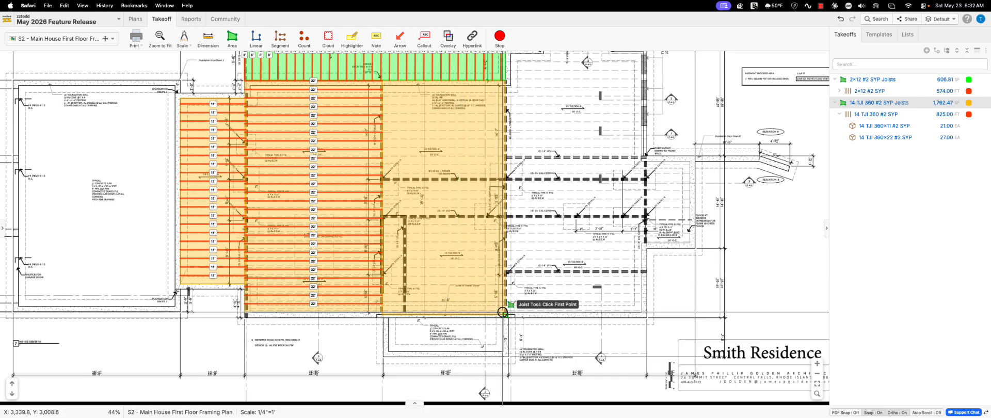
pyautogui.click(384, 317)
pyautogui.scroll(-1, 560, 188)
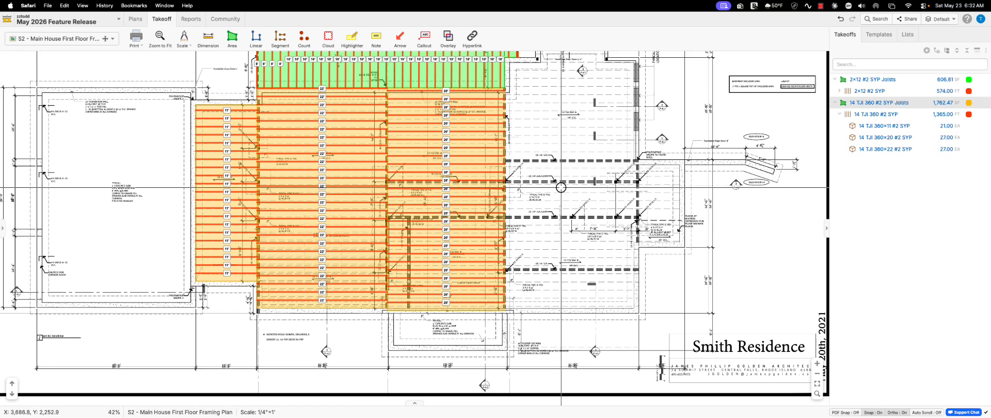
pyautogui.scroll(-2, 568, 165)
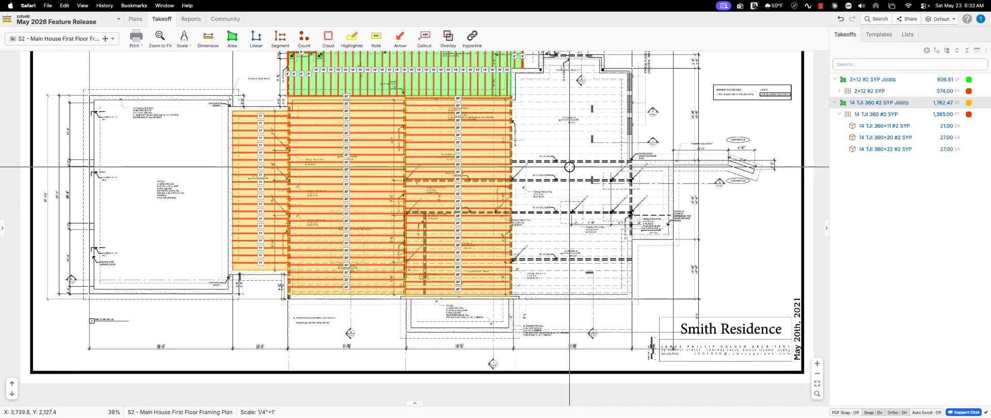
pyautogui.scroll(3, 530, 156)
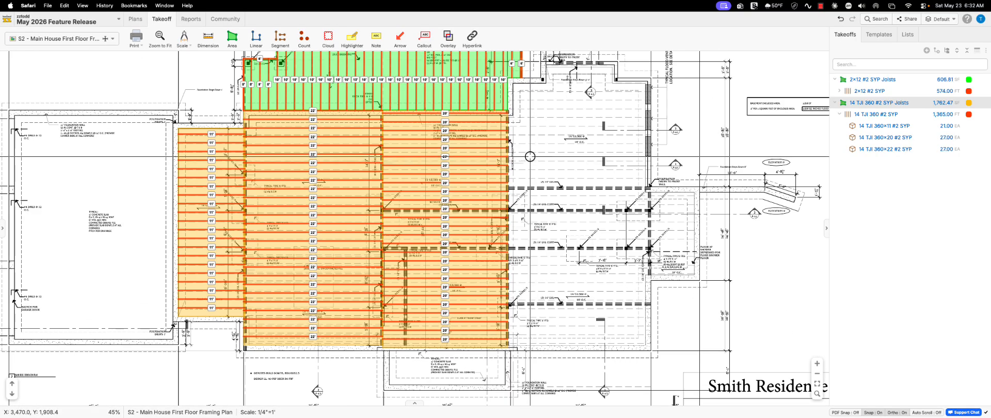
pyautogui.scroll(-2, 530, 156)
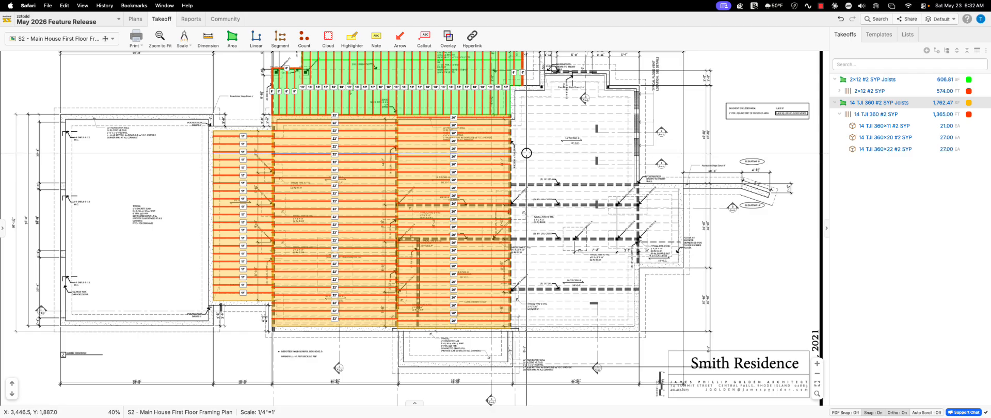
pyautogui.scroll(-2, 532, 156)
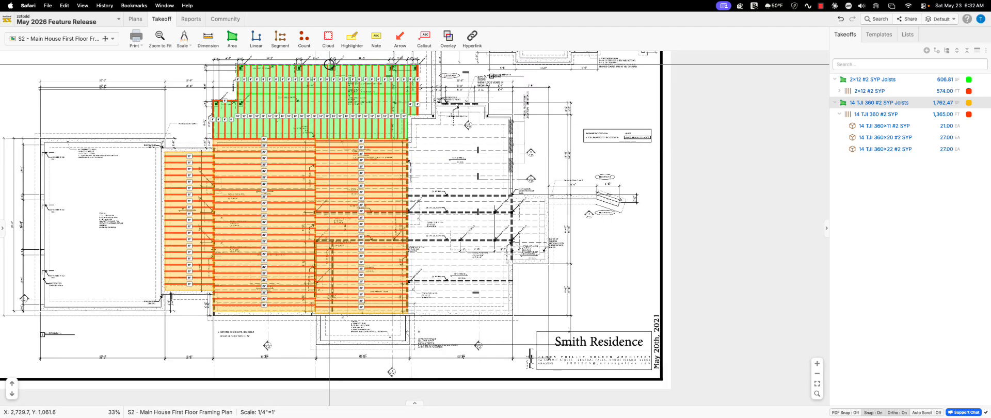
# Create a new flat segment and apply the Beam Tool extension to it
pyautogui.click(280, 37)
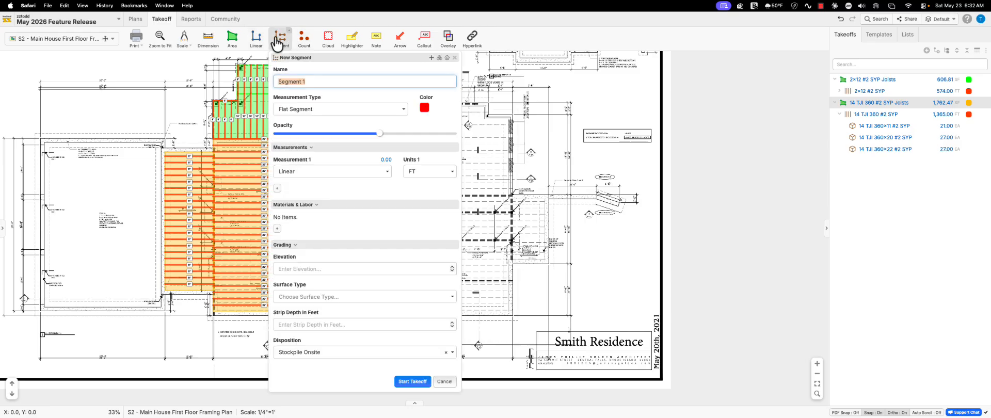
pyautogui.click(447, 57)
pyautogui.click(364, 144)
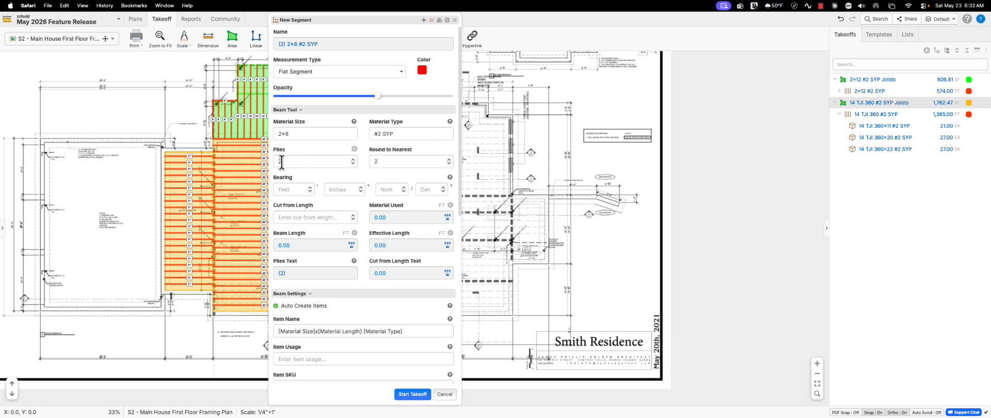
# Set the 2×8 #2 SYP beam to 3 plies, rounding to the nearest 1 and 3 inches of bearing, and start its takeoff
pyautogui.click(353, 160)
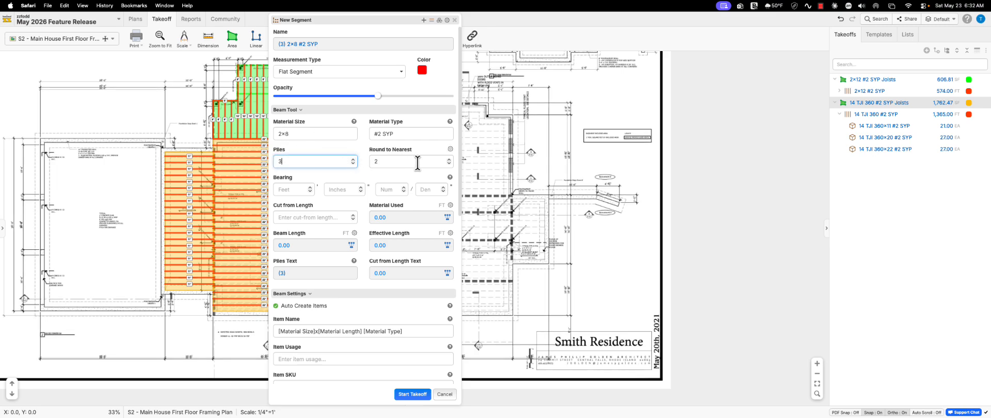
pyautogui.click(448, 163)
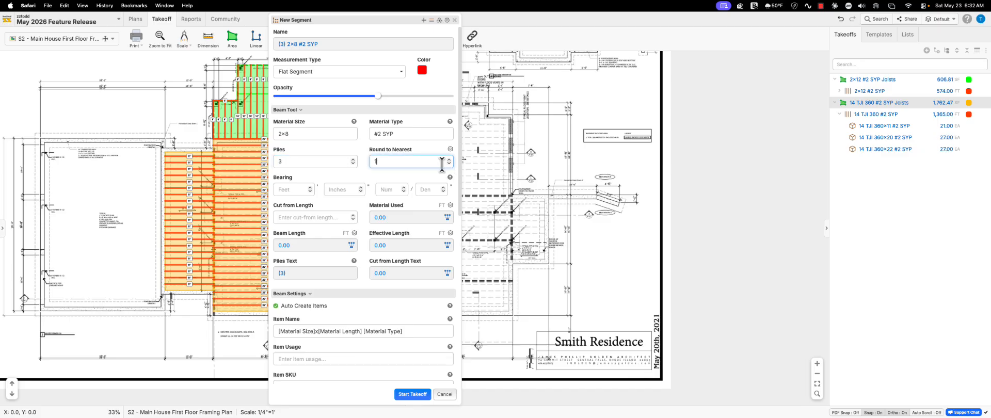
pyautogui.click(361, 188)
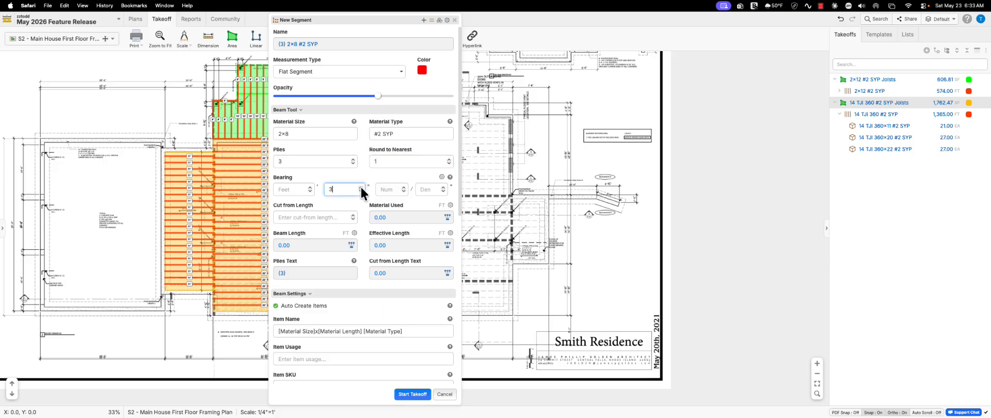
pyautogui.click(411, 394)
pyautogui.scroll(5, 482, 184)
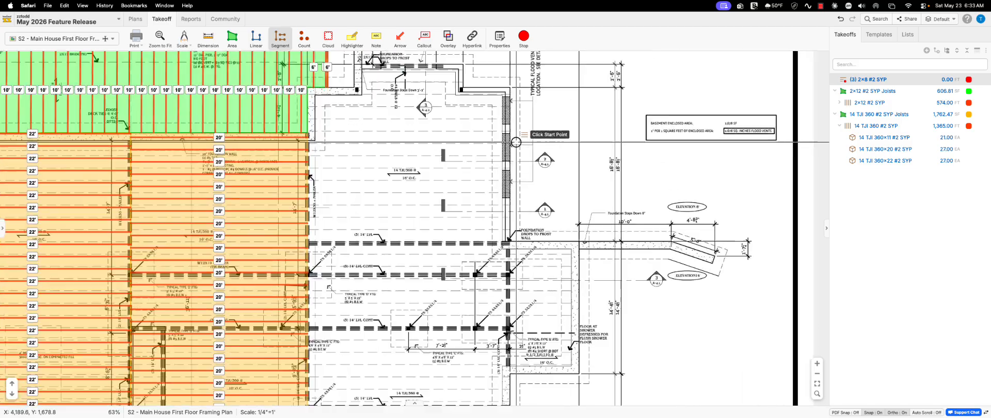
pyautogui.moveTo(401, 131); pyautogui.dragTo(414, 175)
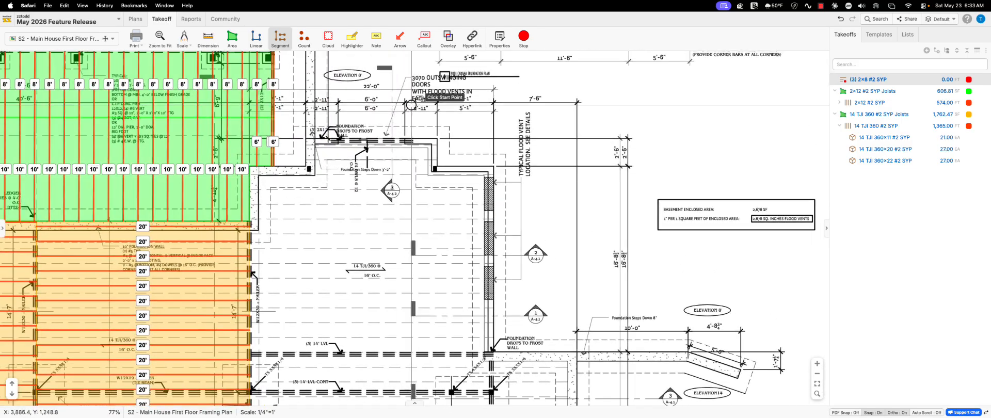
# Draw a 3-ply 2×8 #2 SYP beam across the 6'-0" outswinging door opening, extending slightly past both sides
pyautogui.scroll(1, 424, 105)
pyautogui.scroll(1, 316, 146)
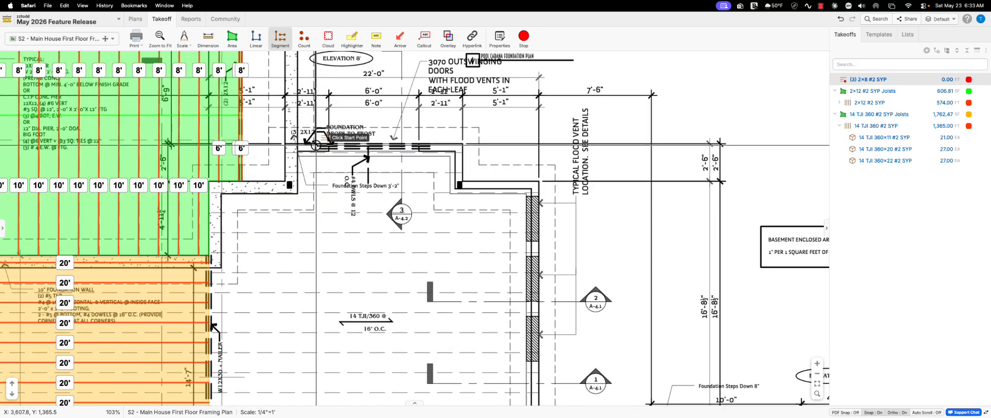
pyautogui.scroll(1, 426, 152)
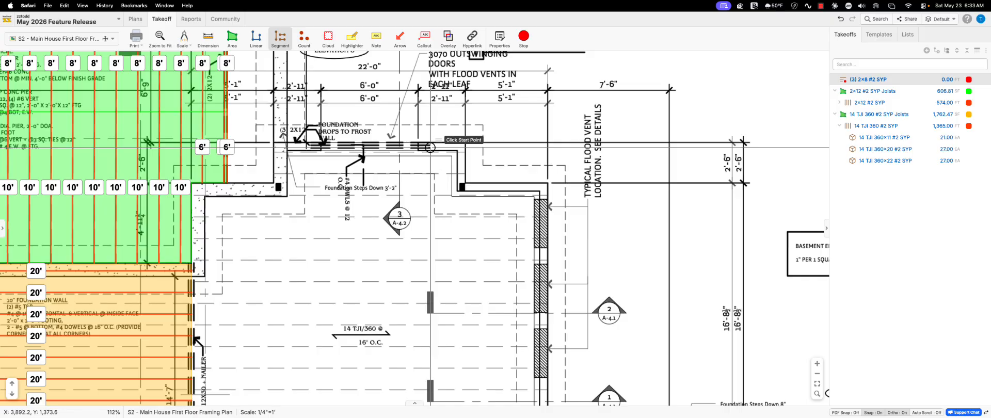
pyautogui.click(430, 148)
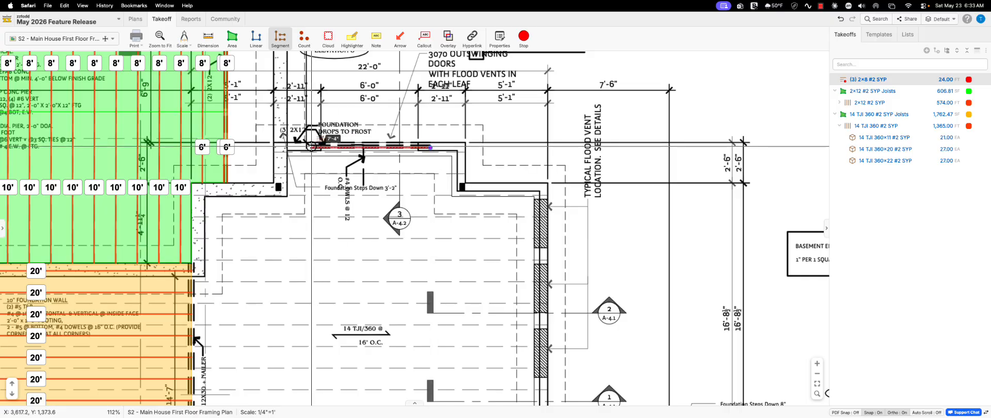
pyautogui.click(310, 147)
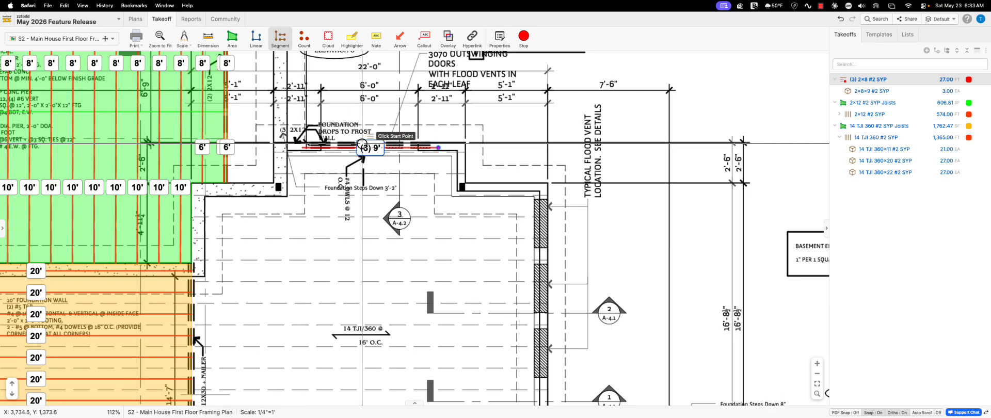
# Draw another 3-ply 2×8 #2 SYP beam vertically along the exterior wall east of the doors, spanning its three hatched sections, and stop the takeoff
pyautogui.scroll(-5, 376, 148)
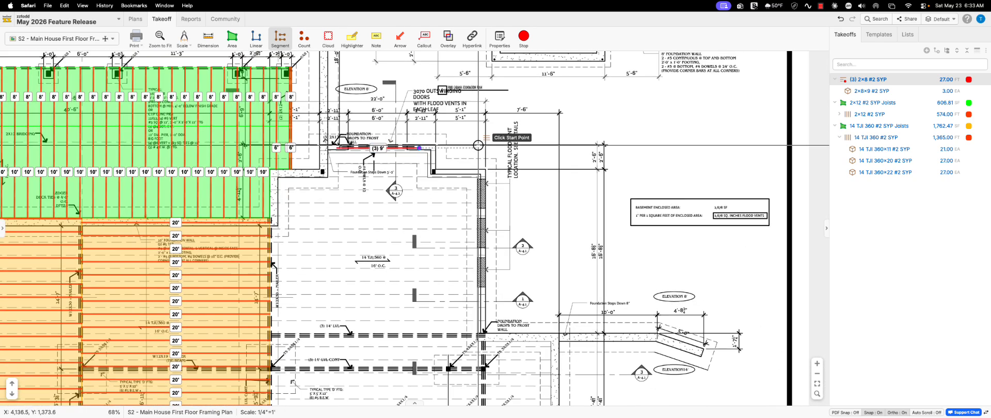
pyautogui.scroll(5, 486, 196)
pyautogui.click(478, 167)
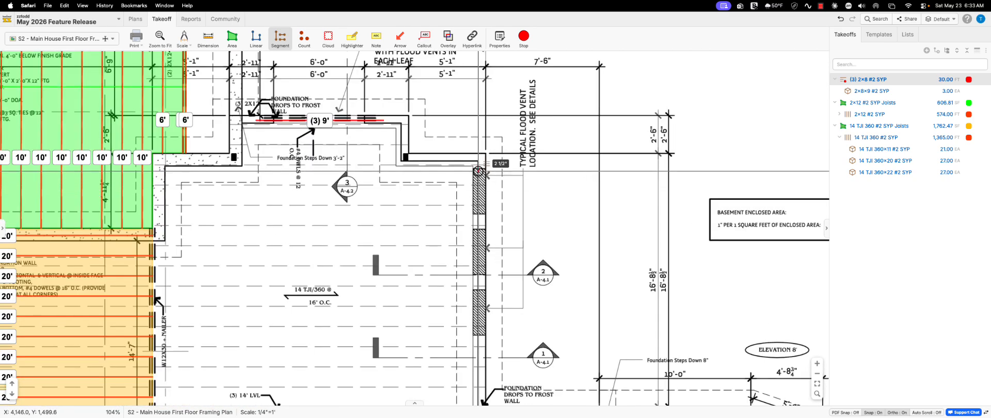
pyautogui.click(475, 339)
pyautogui.scroll(-3, 500, 314)
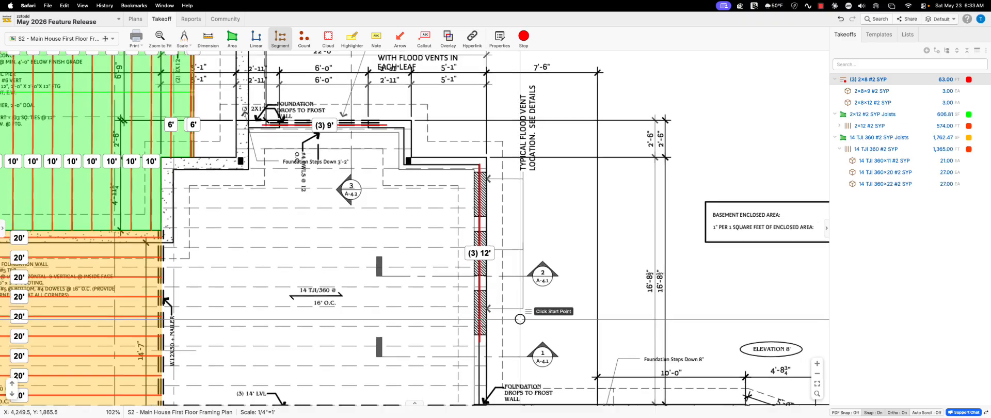
pyautogui.scroll(-5, 500, 314)
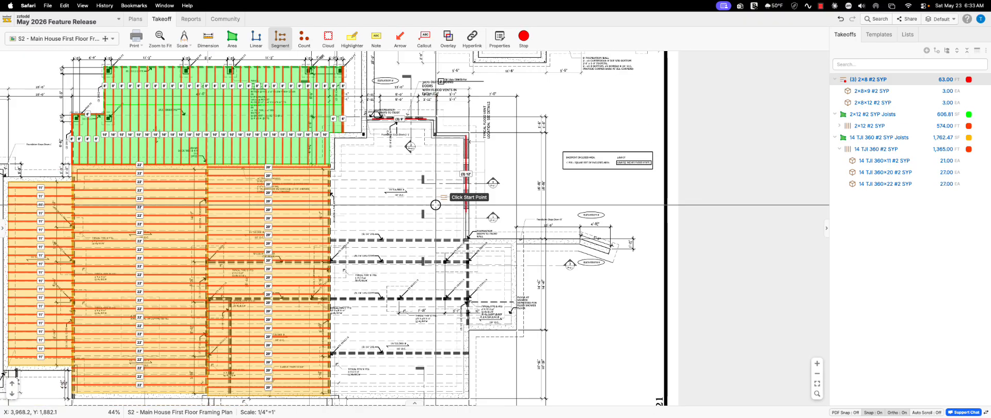
pyautogui.scroll(-2, 435, 205)
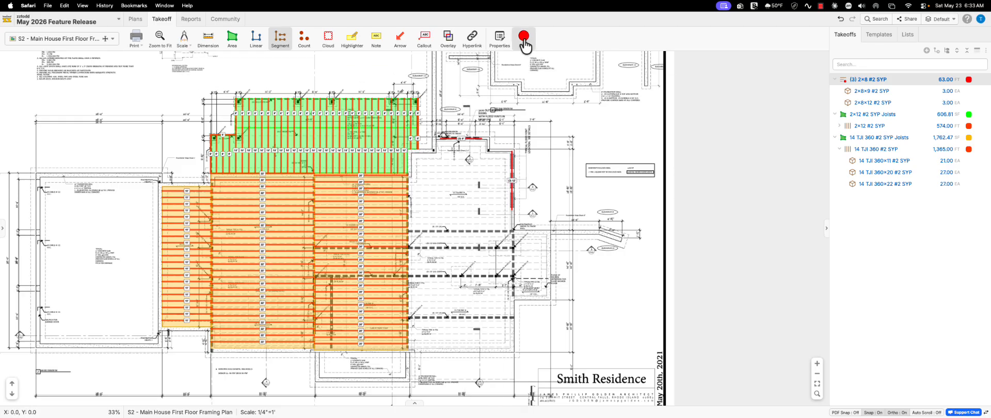
pyautogui.scroll(-2, 304, 108)
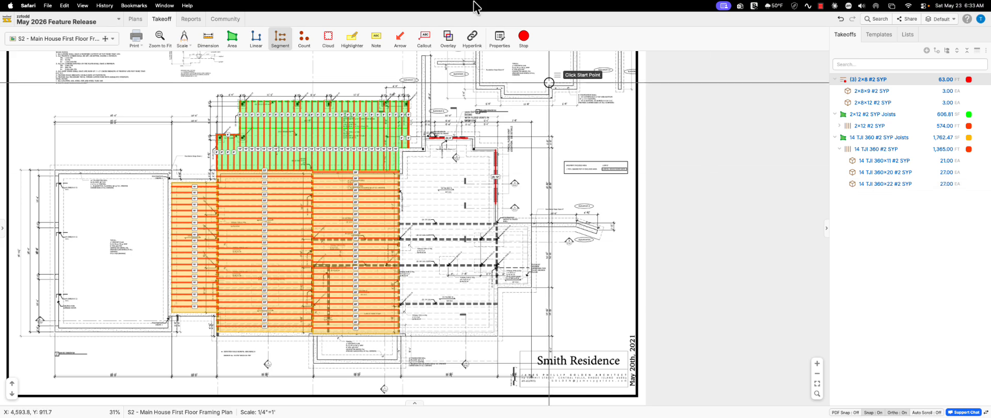
pyautogui.click(523, 41)
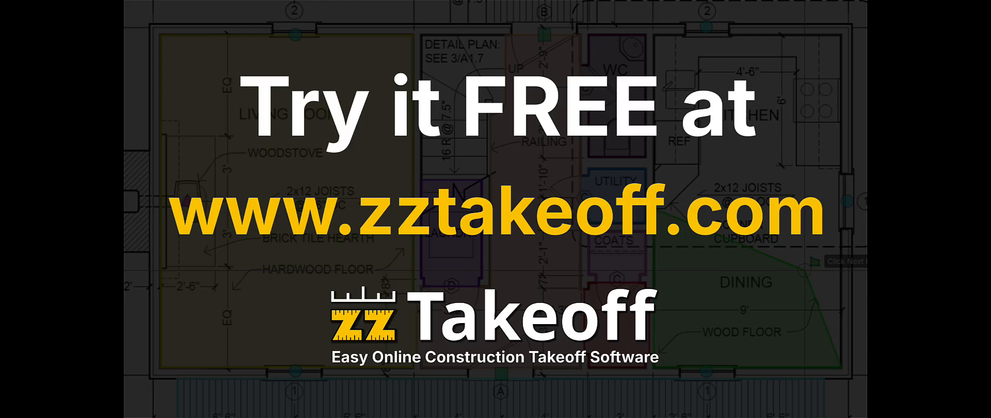